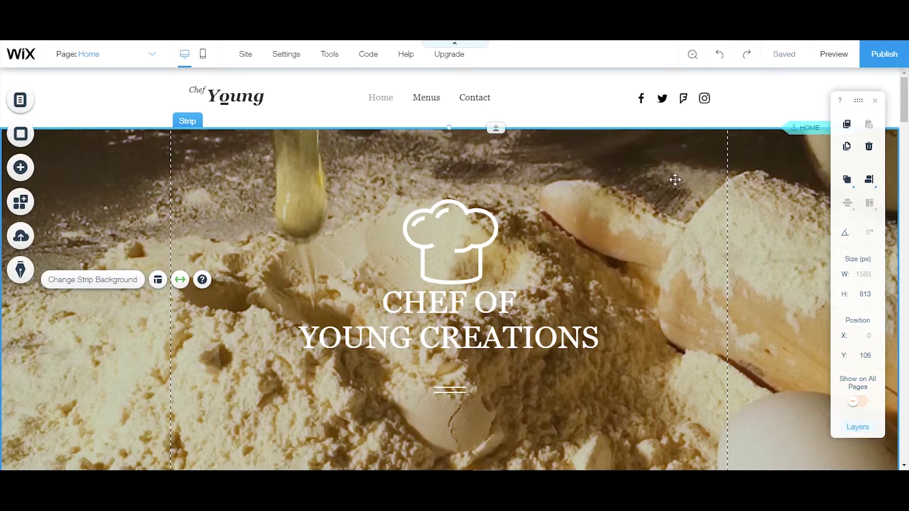
Select the header's social icons bar to view its size and position in the inspector
{"action": "left_click", "coordinate": [666, 94]}
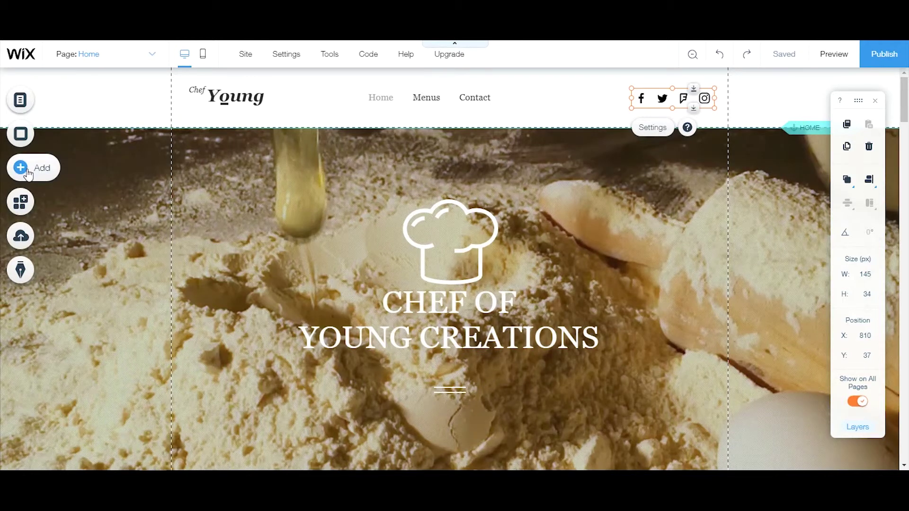
Browse the Social tools for Facebook, Twitter, Pinterest, YouTube, VK, Spotify and LINE, ending on Social Bar designs
{"action": "left_click", "coordinate": [20, 168]}
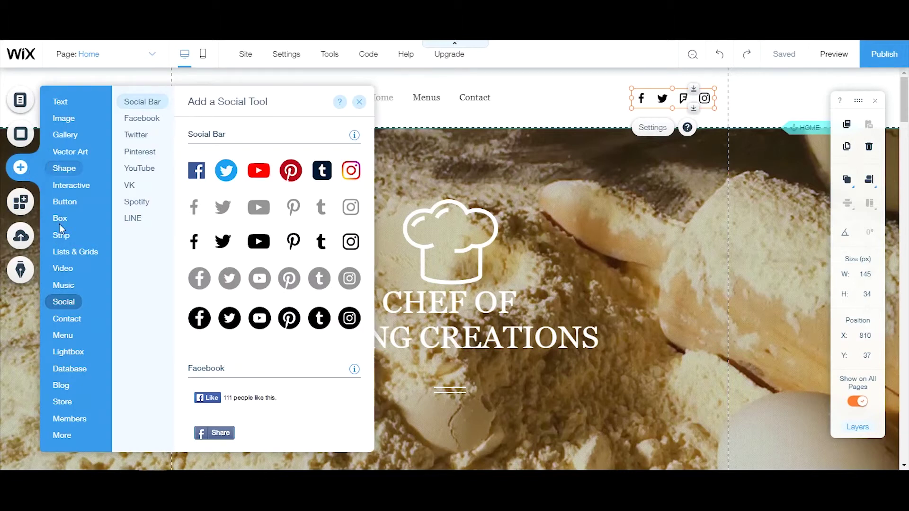
{"action": "mouse_move", "coordinate": [69, 305]}
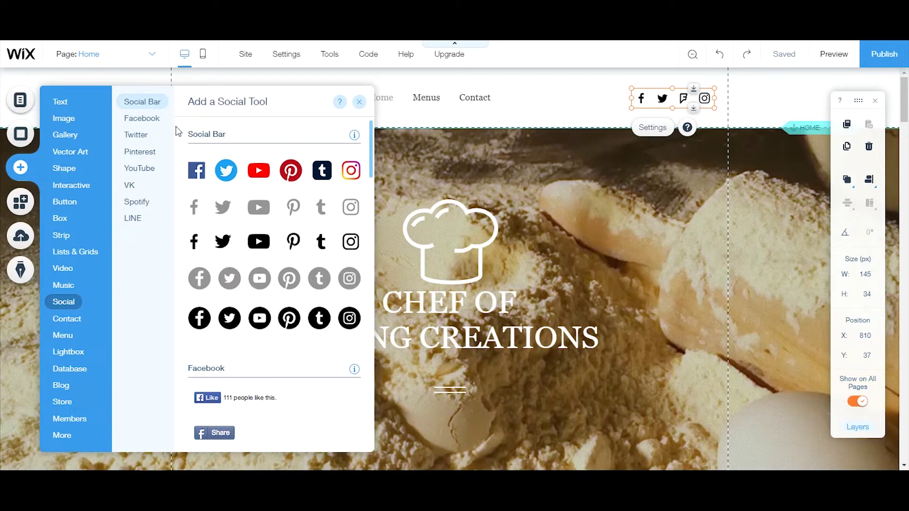
{"action": "left_click", "coordinate": [152, 124]}
{"action": "left_click", "coordinate": [145, 136]}
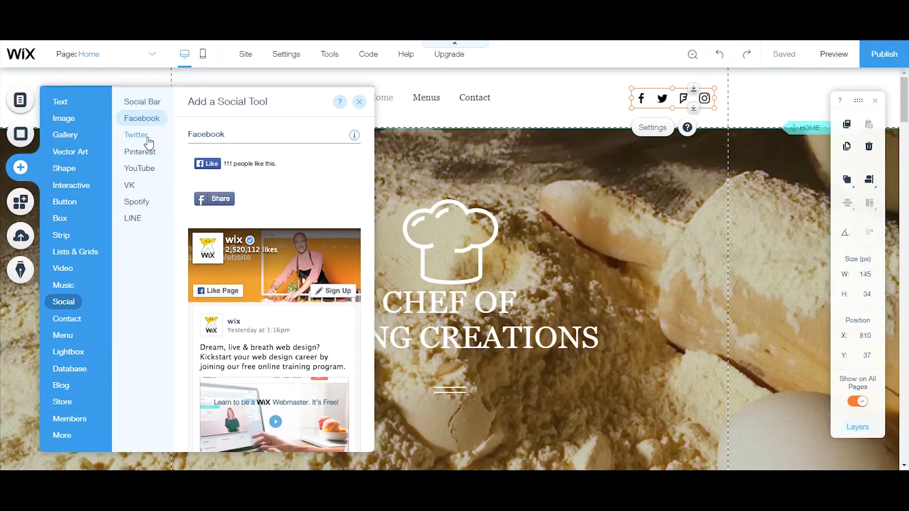
{"action": "left_click", "coordinate": [146, 155]}
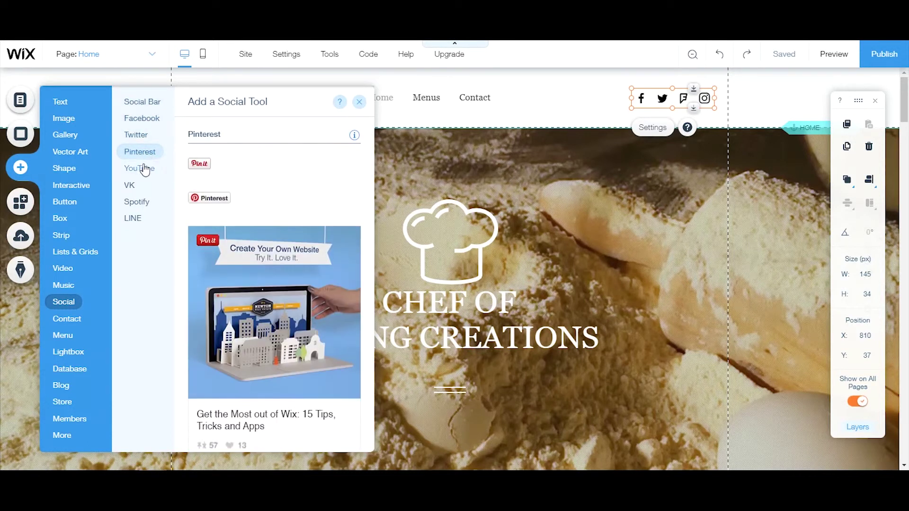
{"action": "left_click", "coordinate": [141, 169]}
{"action": "left_click", "coordinate": [132, 192]}
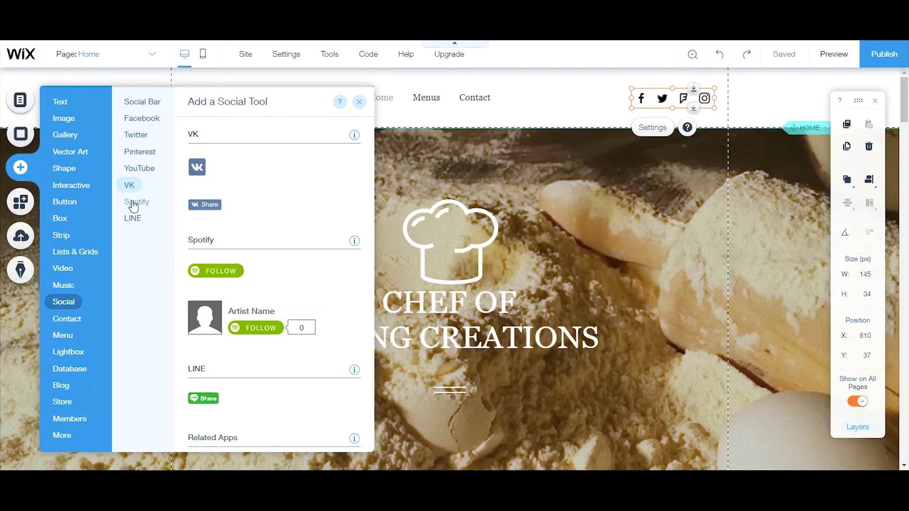
{"action": "left_click", "coordinate": [133, 203]}
{"action": "left_click", "coordinate": [133, 219]}
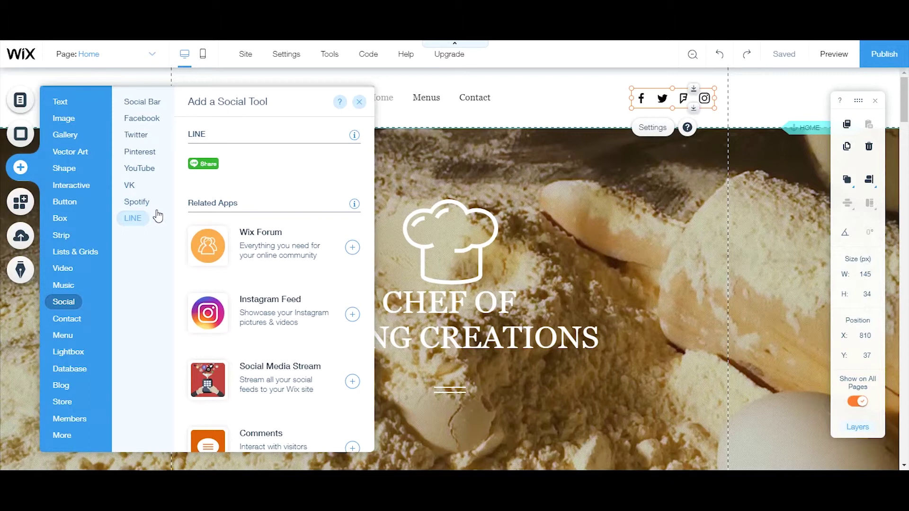
{"action": "left_click", "coordinate": [163, 105]}
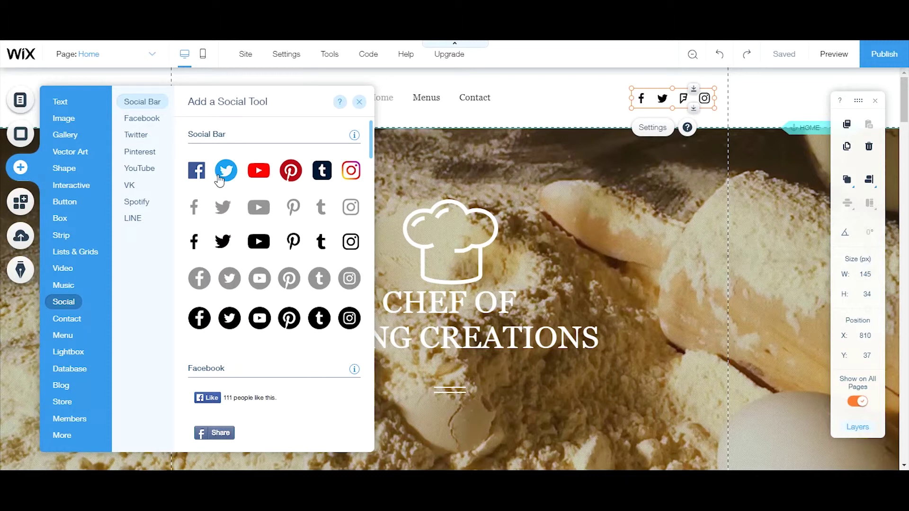
Drag the colour Social Bar onto the hero strip just above the chef hat
{"action": "left_click_drag", "start_coordinate": [219, 179], "coordinate": [400, 164]}
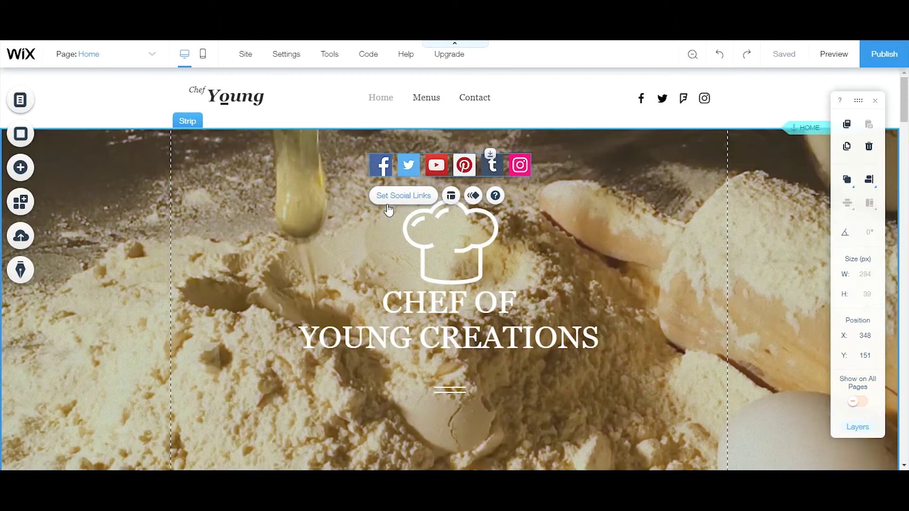
Open Set Social Links and review new-icon settings, keeping current titles and gallery-start placement
{"action": "left_click", "coordinate": [396, 204]}
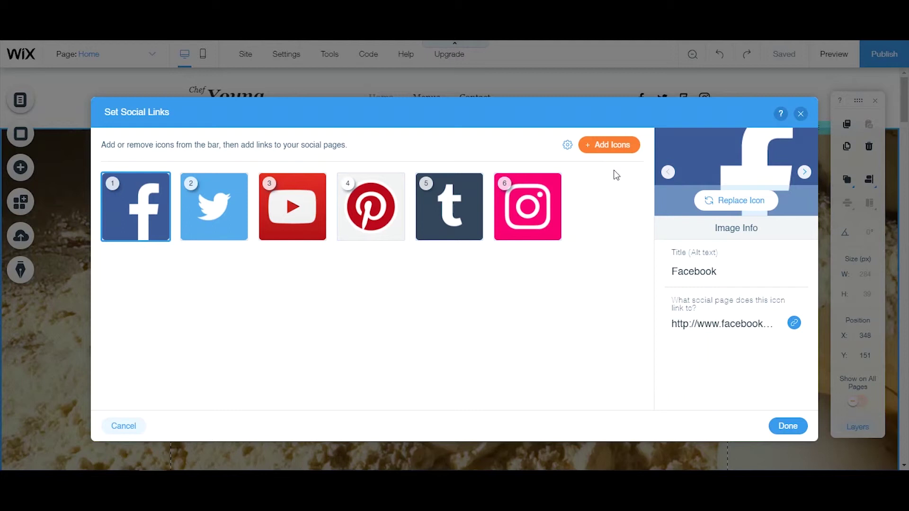
{"action": "left_click", "coordinate": [567, 145]}
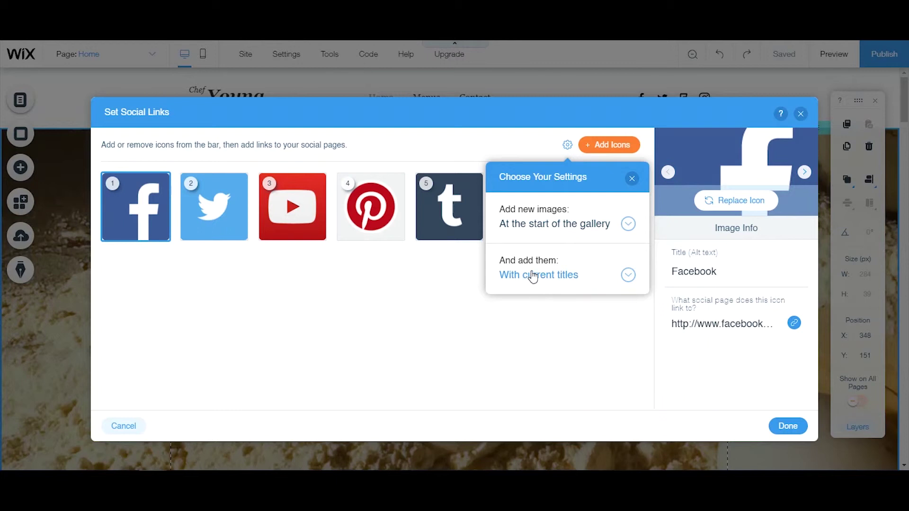
{"action": "left_click", "coordinate": [565, 278]}
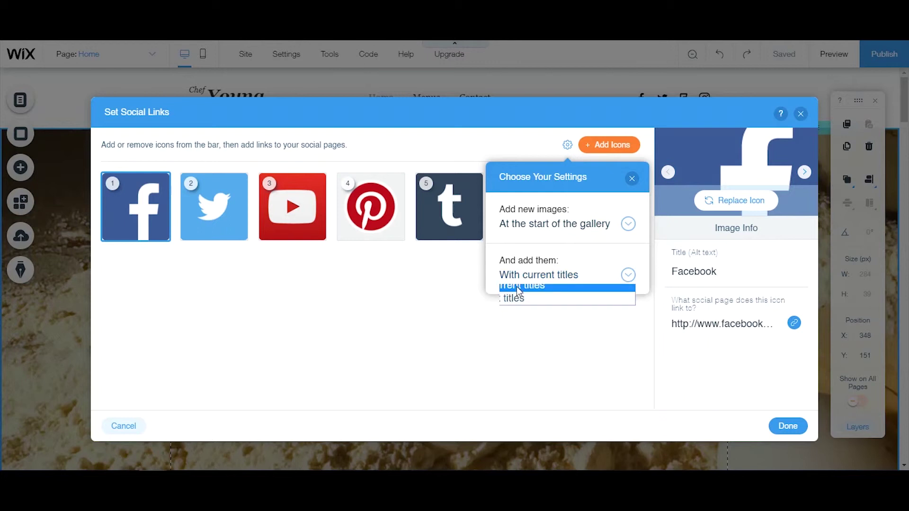
{"action": "left_click", "coordinate": [549, 276]}
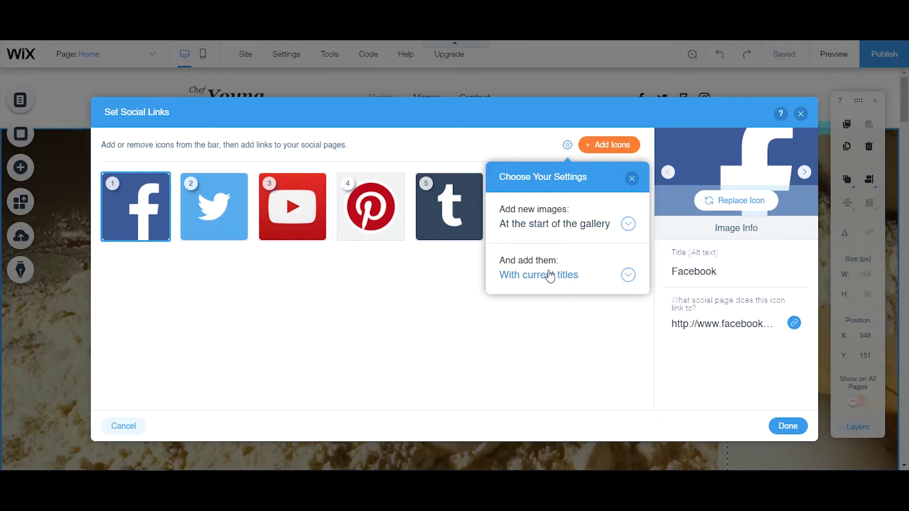
{"action": "left_click", "coordinate": [587, 228]}
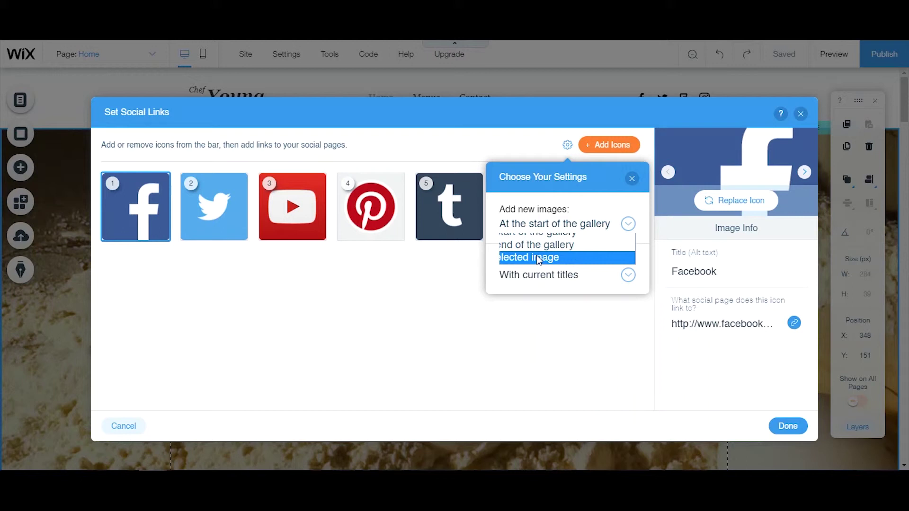
{"action": "left_click", "coordinate": [554, 234]}
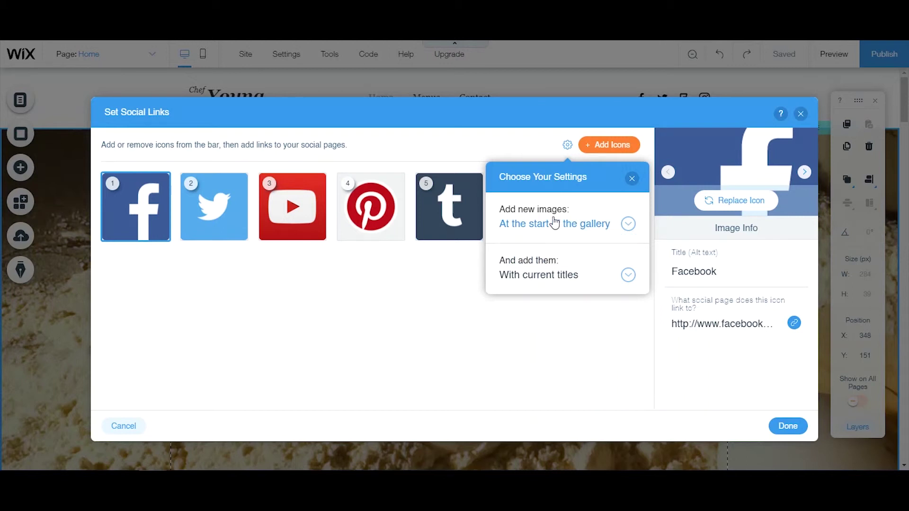
{"action": "left_click", "coordinate": [631, 179]}
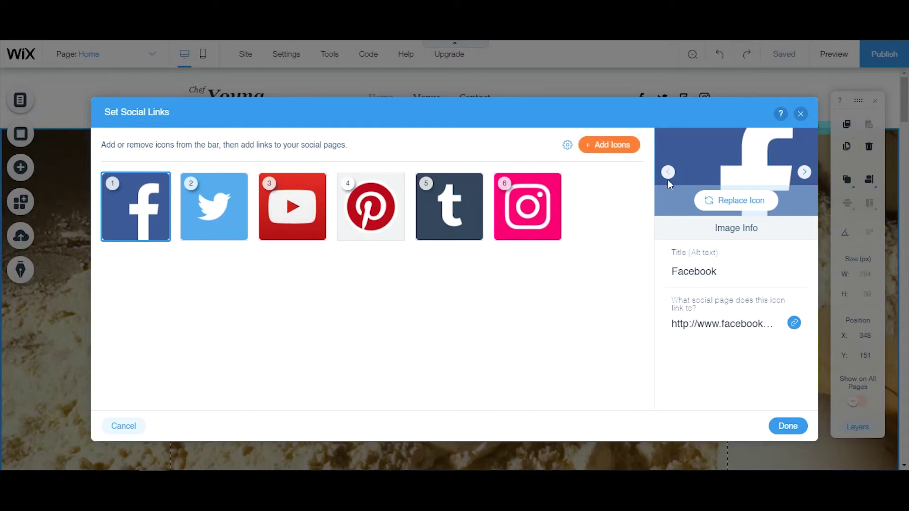
Show the Twitter icon's details, titled 'Twitter' with its twitter.com link
{"action": "left_click", "coordinate": [804, 173]}
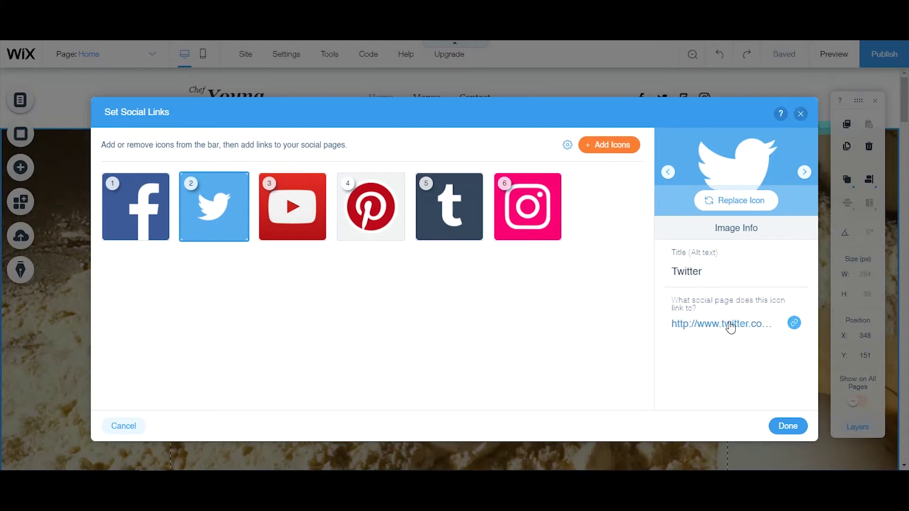
{"action": "mouse_move", "coordinate": [394, 201]}
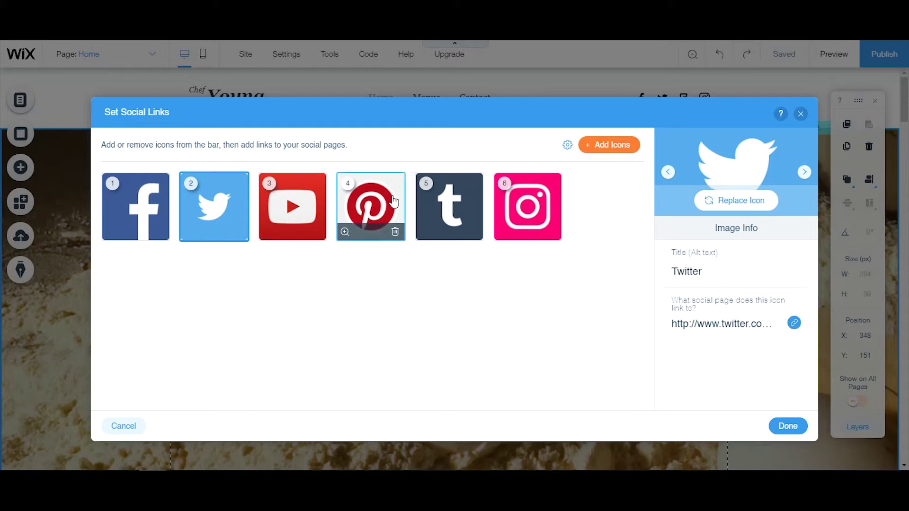
{"action": "mouse_move", "coordinate": [524, 213]}
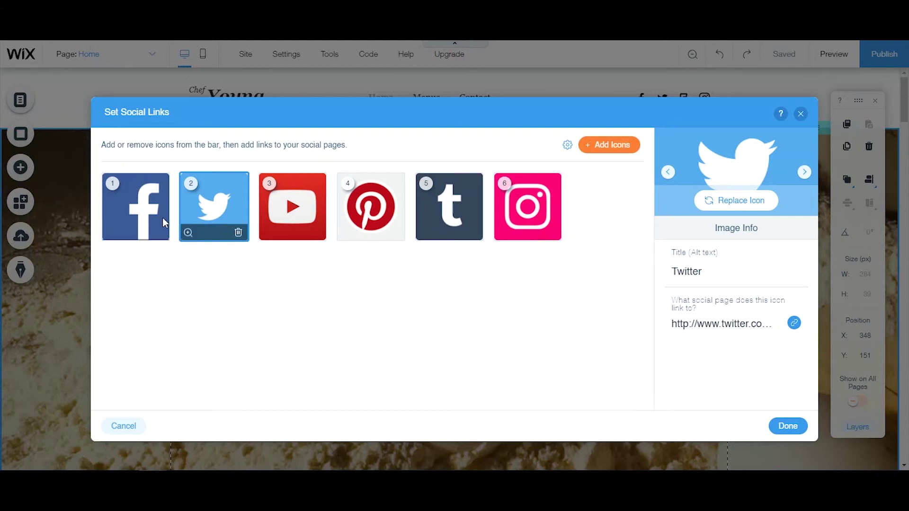
Browse the Add Icons social icon collection and choose the colour Snapchat Social Icon
{"action": "left_click", "coordinate": [609, 146]}
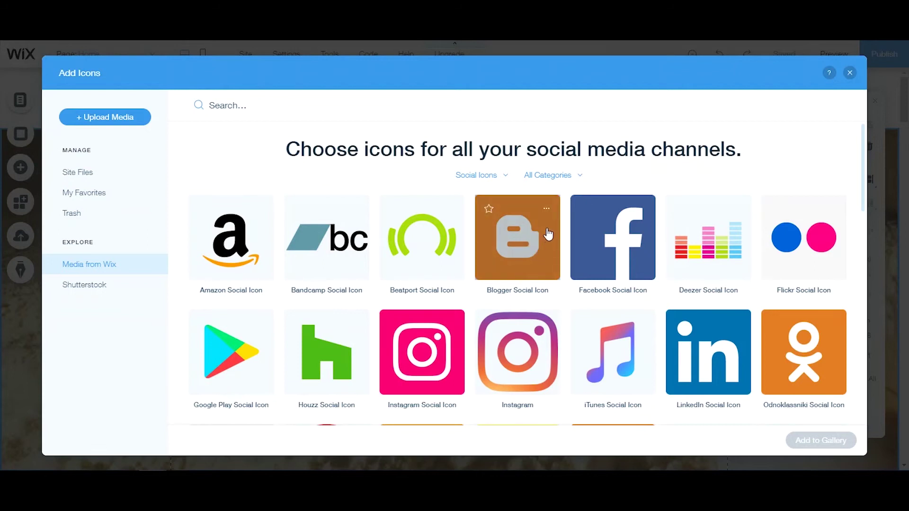
{"action": "scroll", "coordinate": [547, 234], "scroll_direction": "down", "scroll_amount": 5}
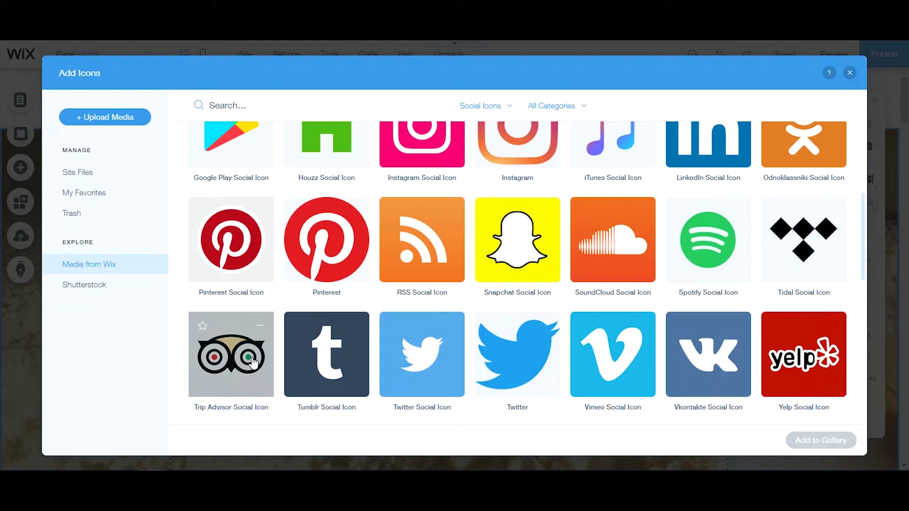
{"action": "scroll", "coordinate": [252, 358], "scroll_direction": "down", "scroll_amount": 2}
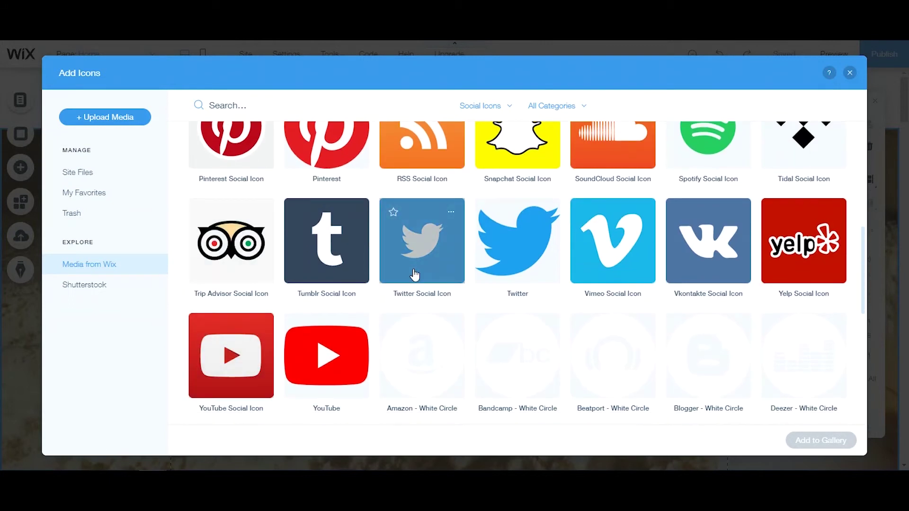
{"action": "scroll", "coordinate": [520, 279], "scroll_direction": "down", "scroll_amount": 3}
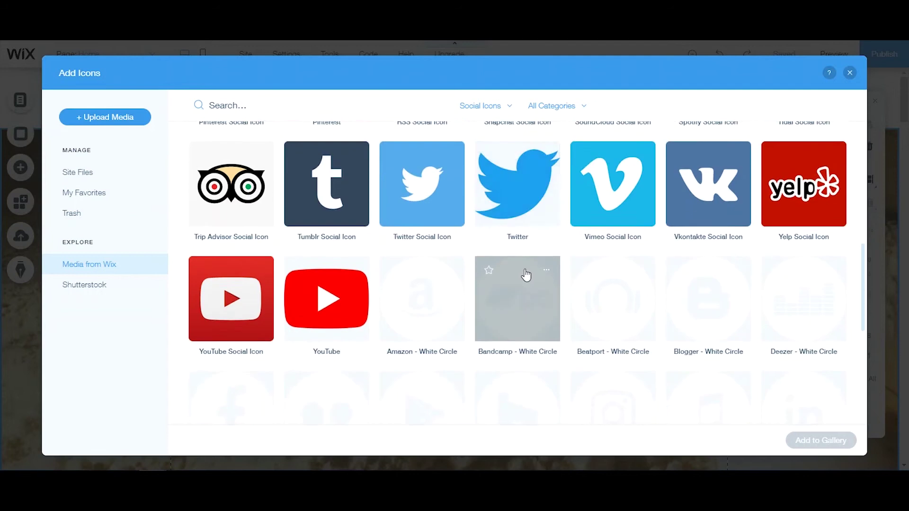
{"action": "scroll", "coordinate": [523, 272], "scroll_direction": "down", "scroll_amount": 3}
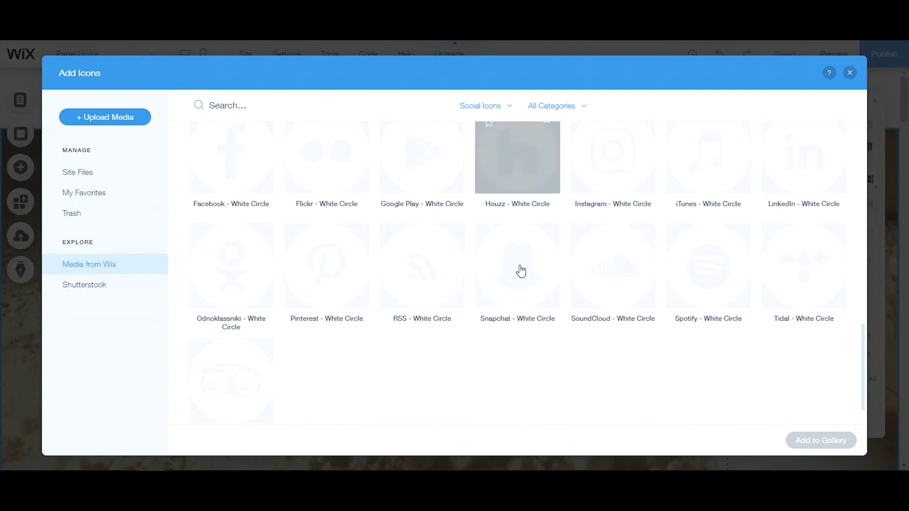
{"action": "scroll", "coordinate": [522, 275], "scroll_direction": "up", "scroll_amount": 5}
{"action": "scroll", "coordinate": [522, 275], "scroll_direction": "down", "scroll_amount": 4}
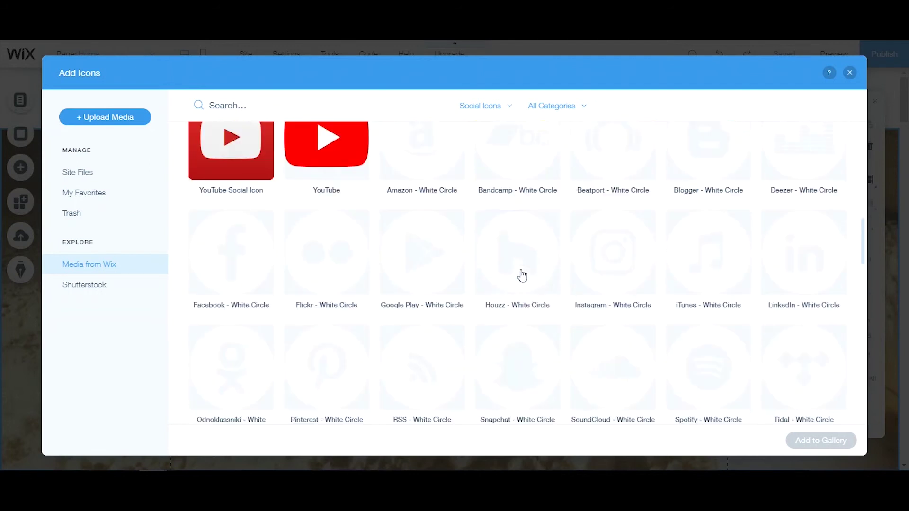
{"action": "scroll", "coordinate": [522, 275], "scroll_direction": "down", "scroll_amount": 3}
{"action": "scroll", "coordinate": [522, 275], "scroll_direction": "down", "scroll_amount": 3}
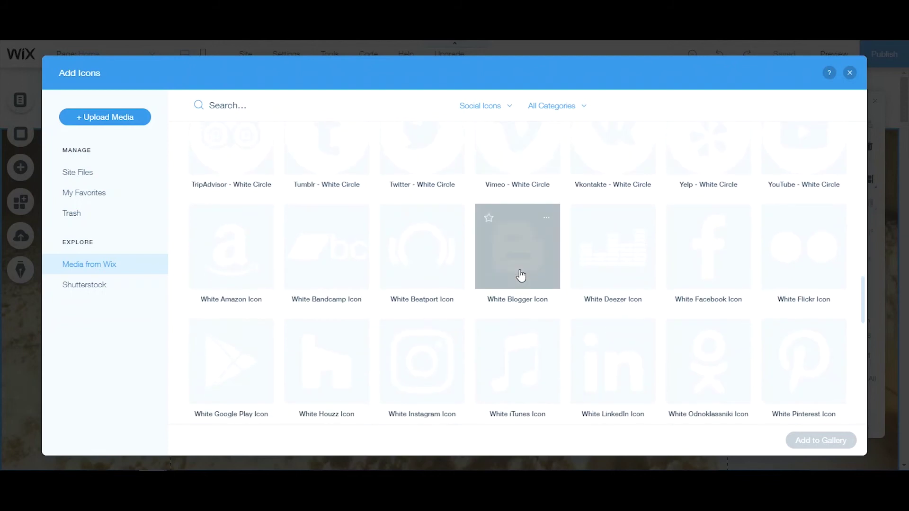
{"action": "scroll", "coordinate": [463, 239], "scroll_direction": "up", "scroll_amount": 3}
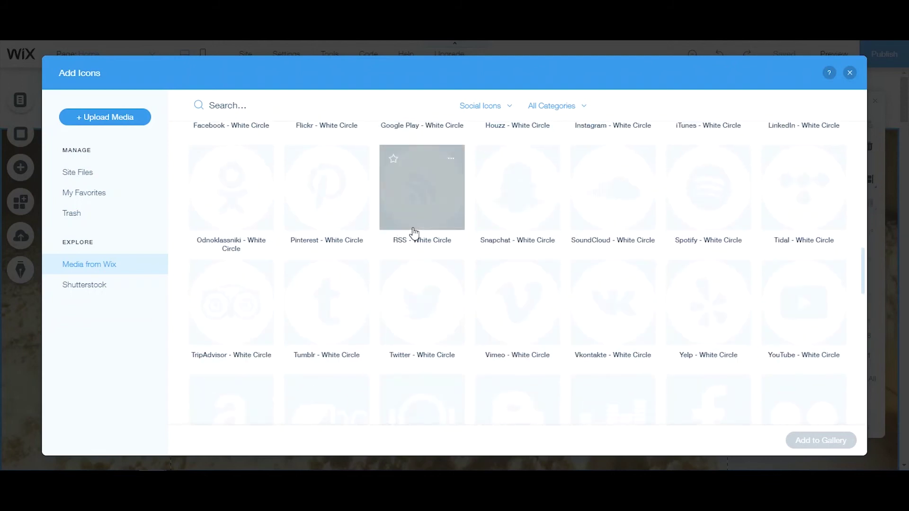
{"action": "scroll", "coordinate": [533, 223], "scroll_direction": "up", "scroll_amount": 6}
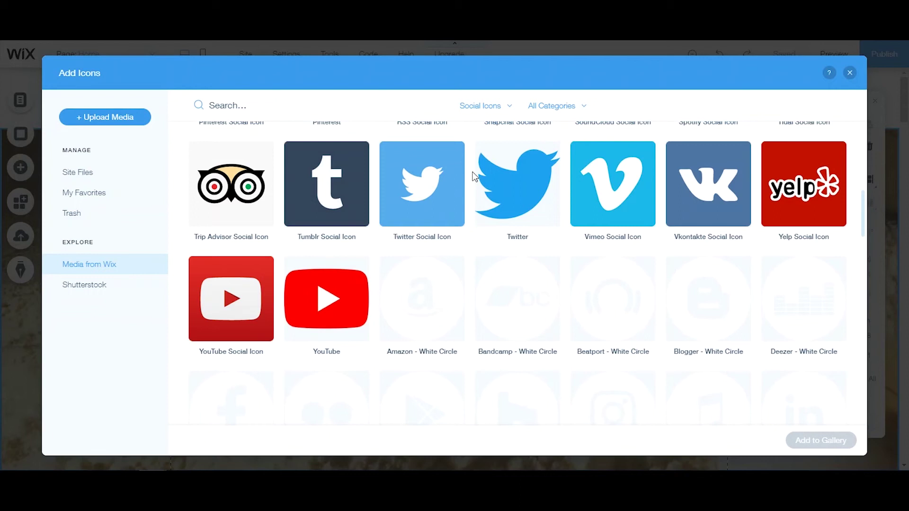
{"action": "scroll", "coordinate": [476, 177], "scroll_direction": "down", "scroll_amount": 4}
{"action": "scroll", "coordinate": [473, 177], "scroll_direction": "down", "scroll_amount": 16}
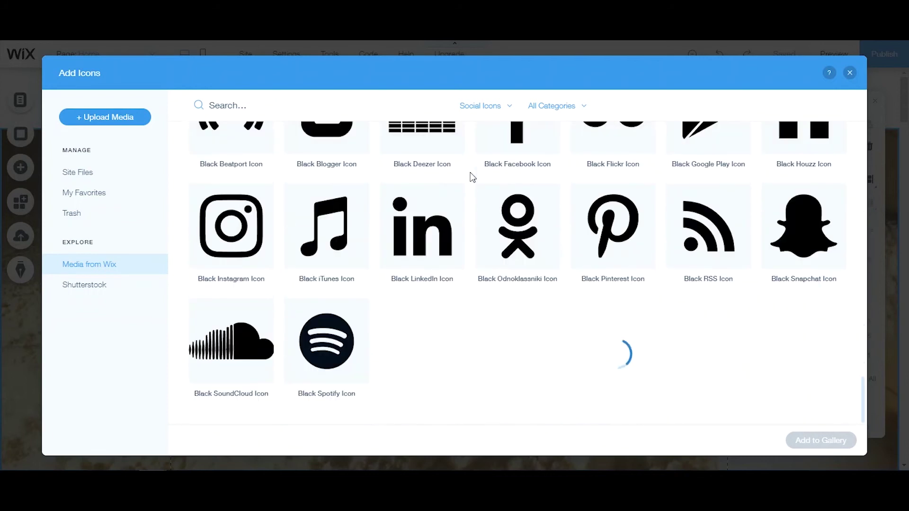
{"action": "scroll", "coordinate": [468, 172], "scroll_direction": "down", "scroll_amount": 8}
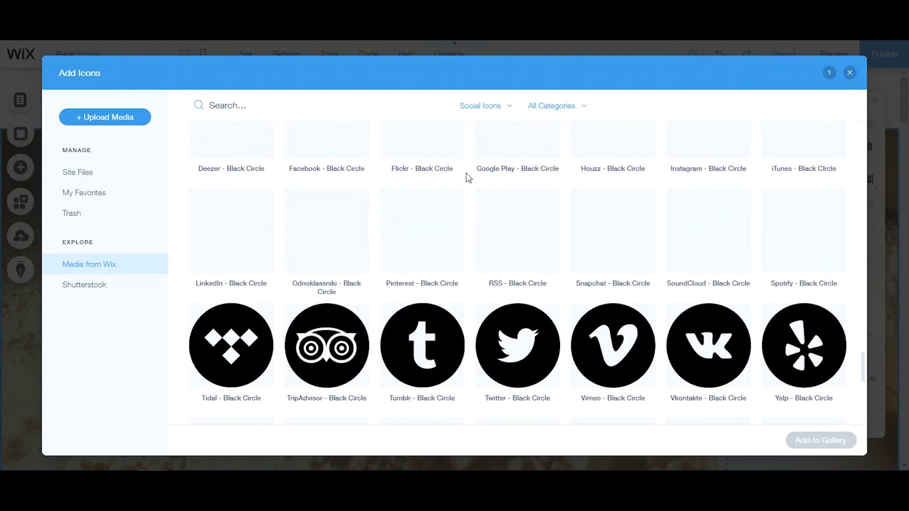
{"action": "scroll", "coordinate": [466, 173], "scroll_direction": "up", "scroll_amount": 2}
{"action": "scroll", "coordinate": [467, 178], "scroll_direction": "up", "scroll_amount": 20}
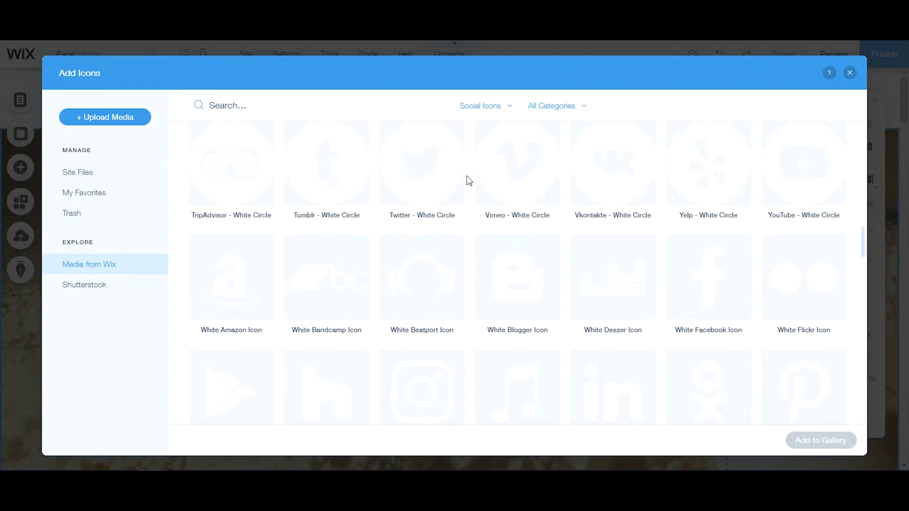
{"action": "scroll", "coordinate": [468, 180], "scroll_direction": "up", "scroll_amount": 10}
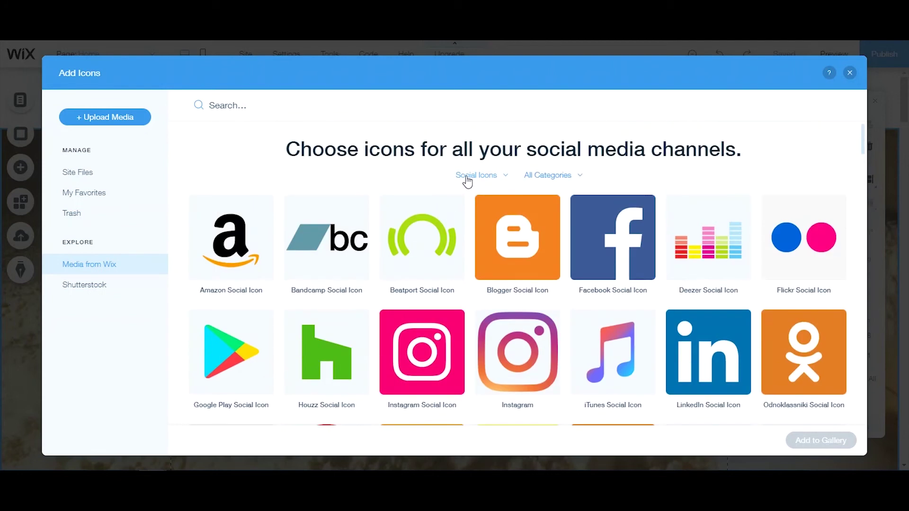
{"action": "scroll", "coordinate": [469, 180], "scroll_direction": "down", "scroll_amount": 1}
{"action": "scroll", "coordinate": [468, 180], "scroll_direction": "down", "scroll_amount": 4}
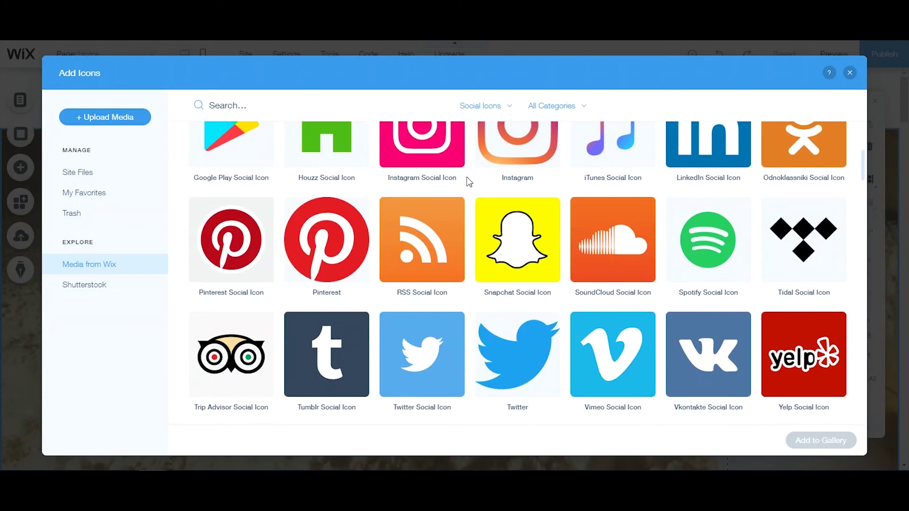
{"action": "left_click", "coordinate": [532, 249]}
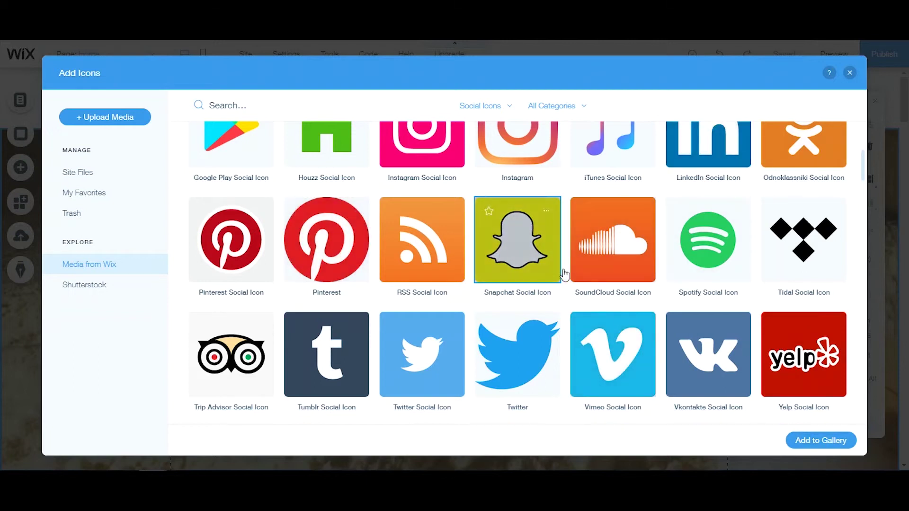
Add the Snapchat icon as the bar's first icon and begin setting its link
{"action": "left_click", "coordinate": [814, 443]}
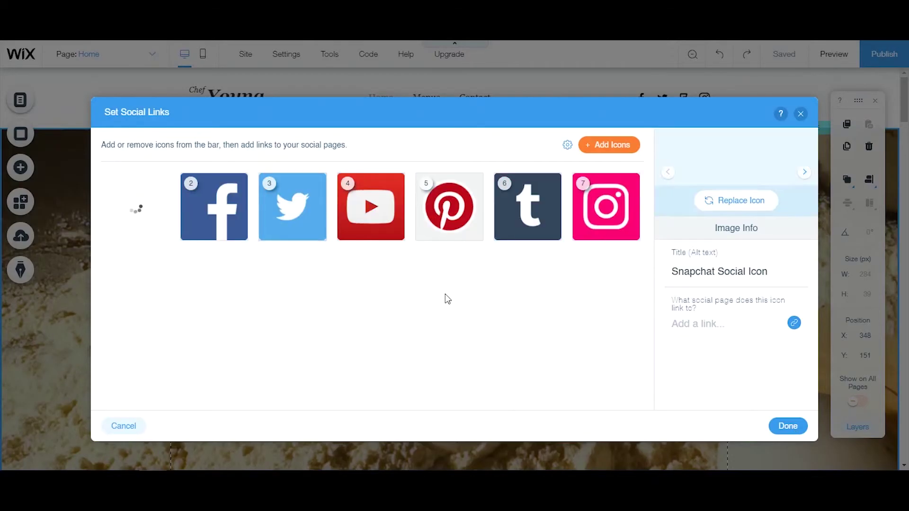
{"action": "mouse_move", "coordinate": [120, 202]}
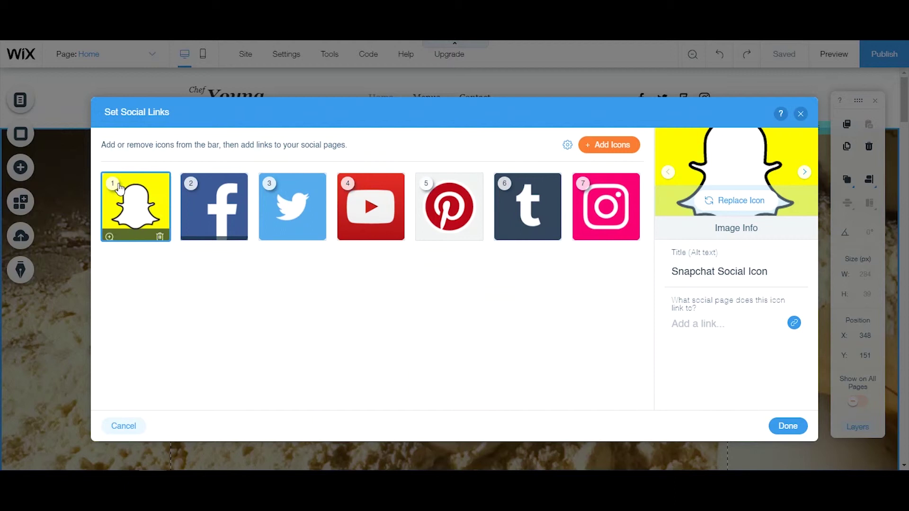
{"action": "left_click", "coordinate": [567, 145]}
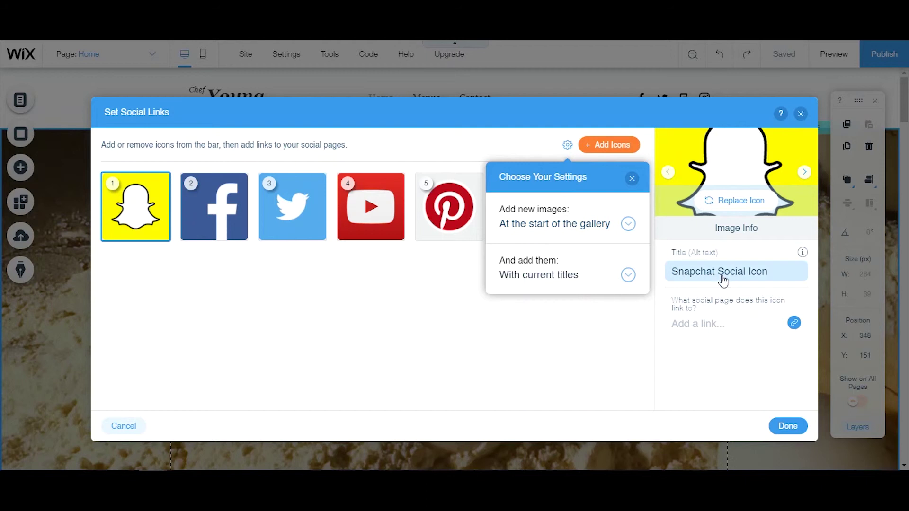
{"action": "left_click", "coordinate": [590, 319]}
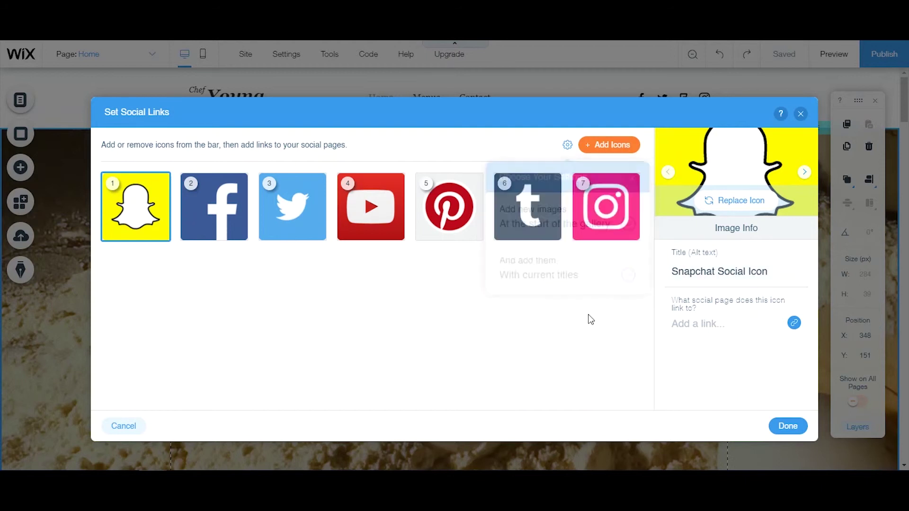
{"action": "left_click", "coordinate": [733, 330]}
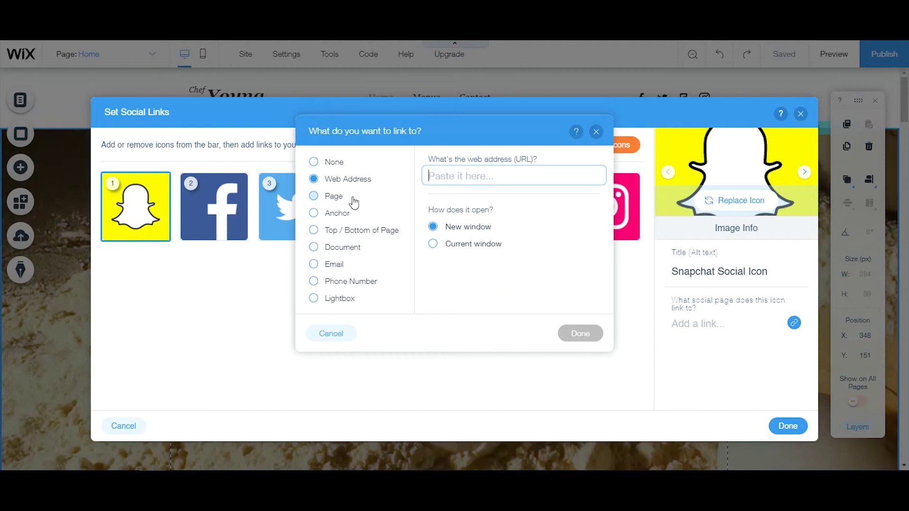
{"action": "left_click", "coordinate": [339, 202]}
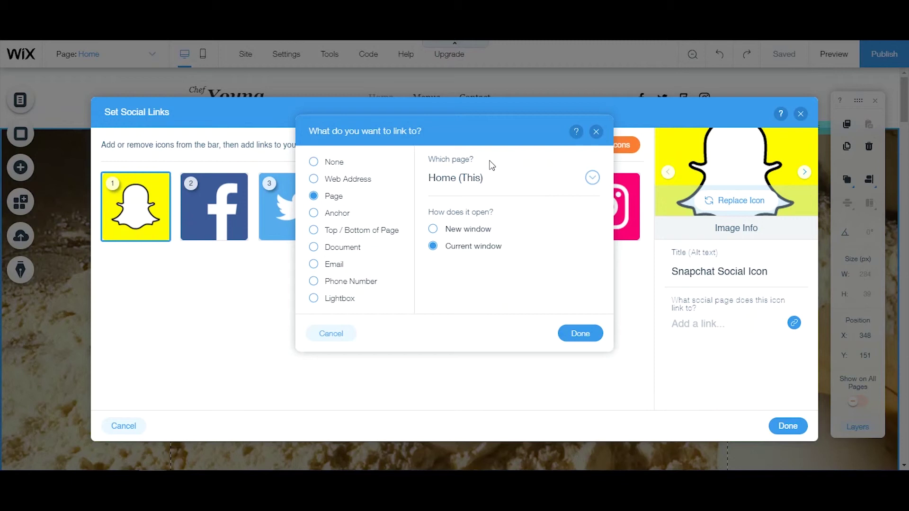
{"action": "left_click", "coordinate": [465, 181]}
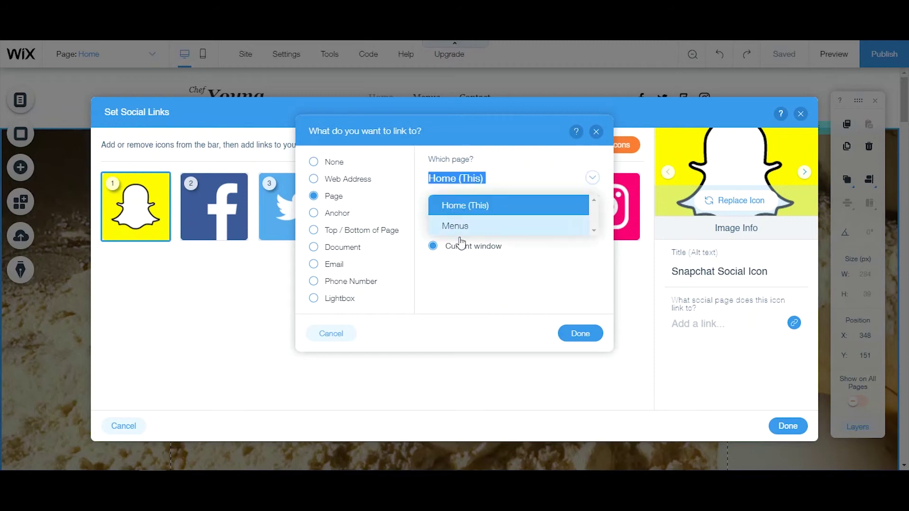
{"action": "left_click", "coordinate": [461, 193]}
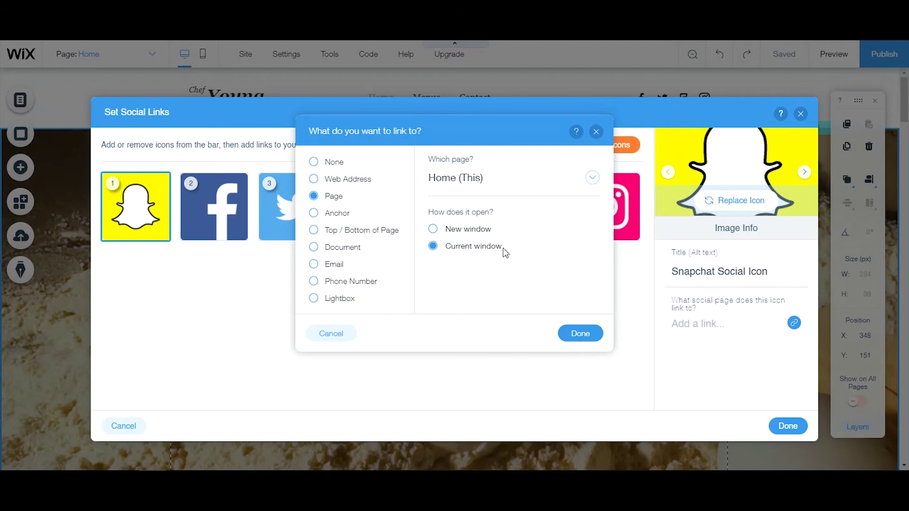
{"action": "left_click", "coordinate": [349, 181]}
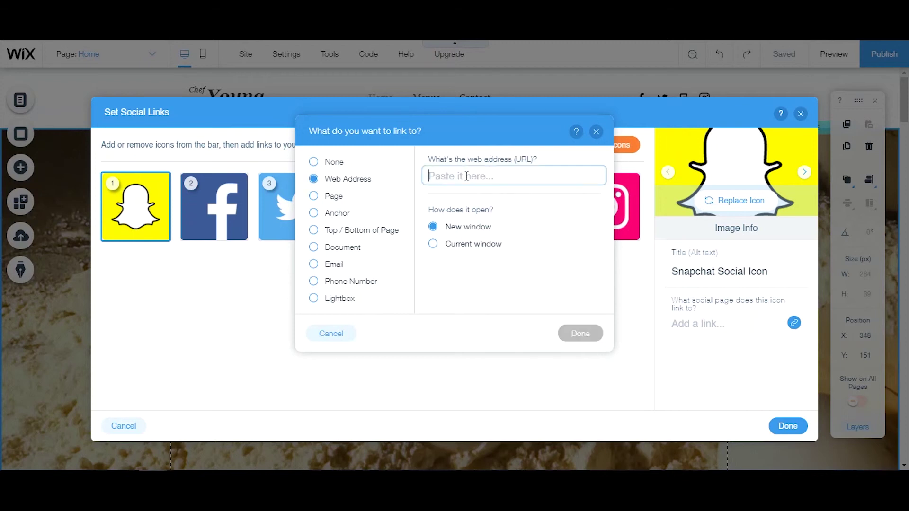
{"action": "type", "text": "www.sn"}
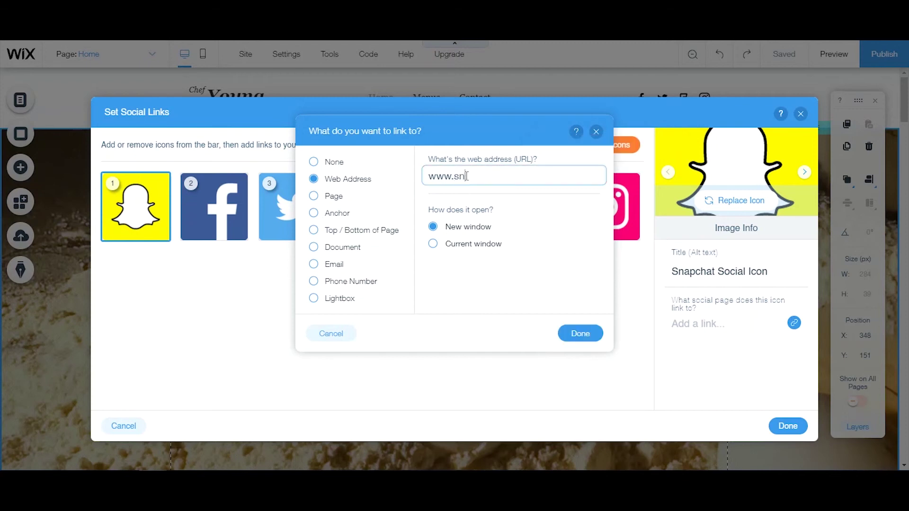
{"action": "type", "text": "apchat.com"}
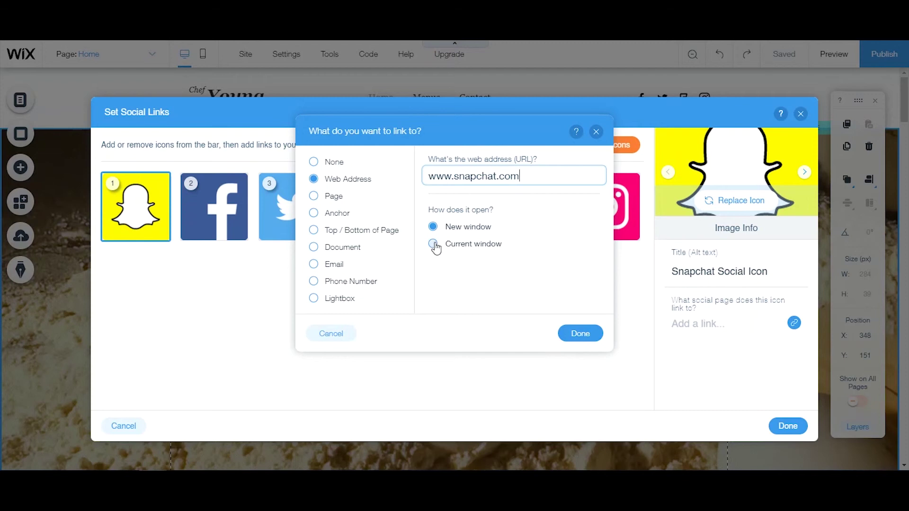
{"action": "left_click", "coordinate": [581, 334]}
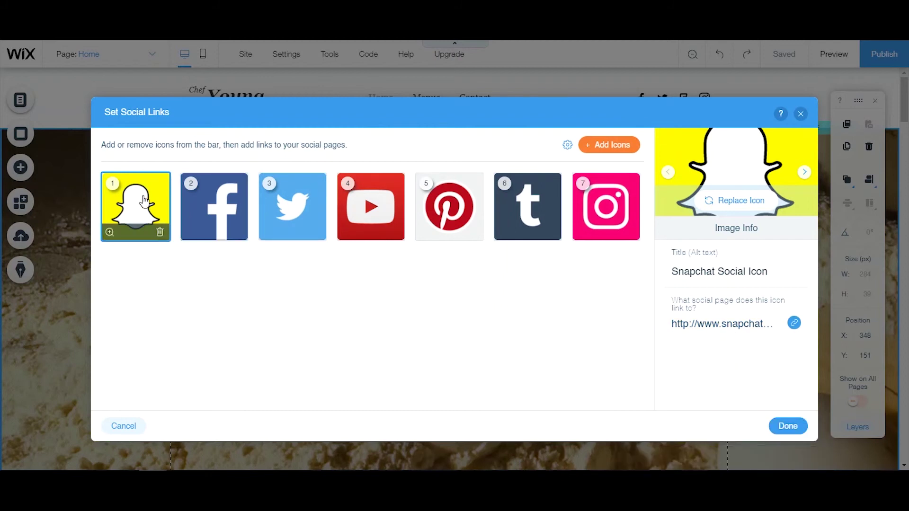
Reorder the icons so Instagram is second and Snapchat third, ahead of Twitter
{"action": "left_click_drag", "start_coordinate": [139, 205], "coordinate": [308, 203]}
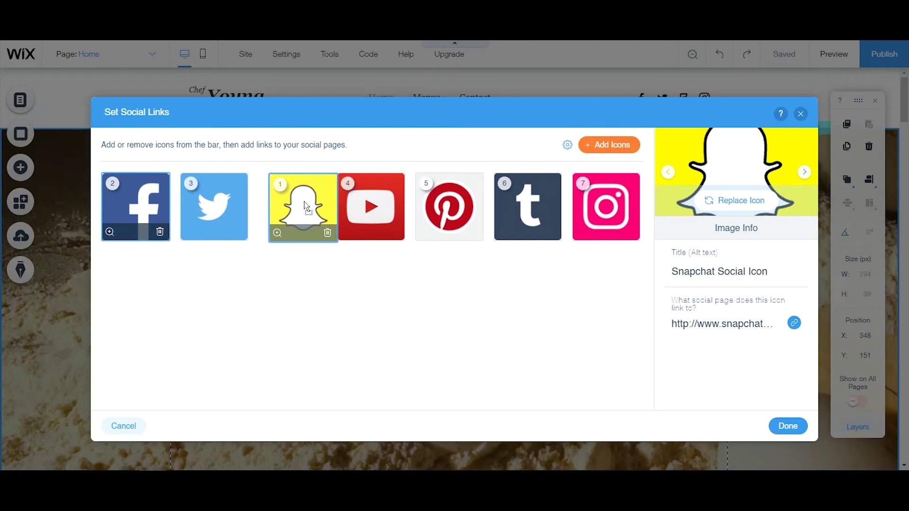
{"action": "left_click_drag", "start_coordinate": [613, 226], "coordinate": [241, 216]}
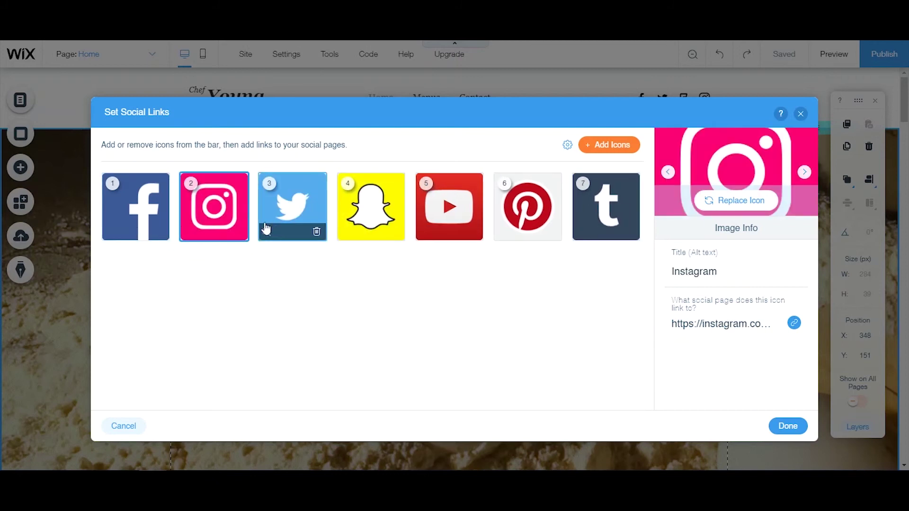
{"action": "mouse_move", "coordinate": [186, 232]}
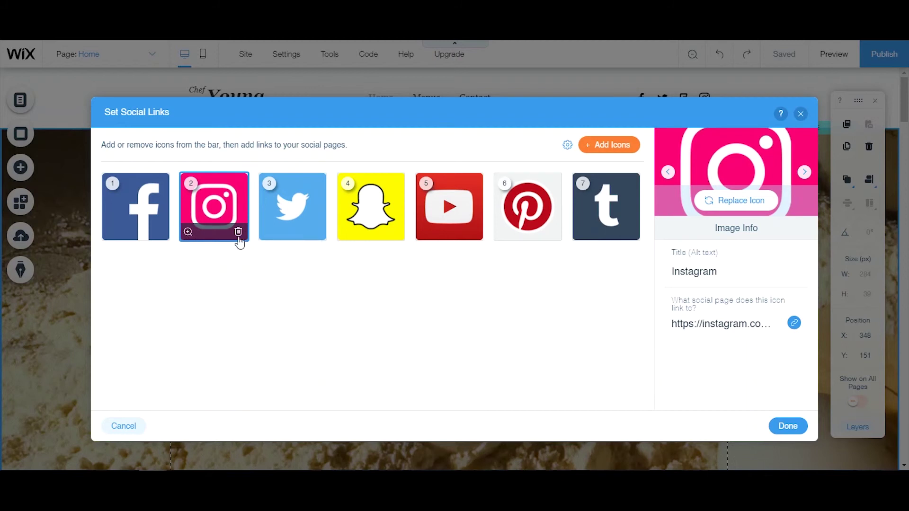
{"action": "left_click_drag", "start_coordinate": [381, 212], "coordinate": [310, 214]}
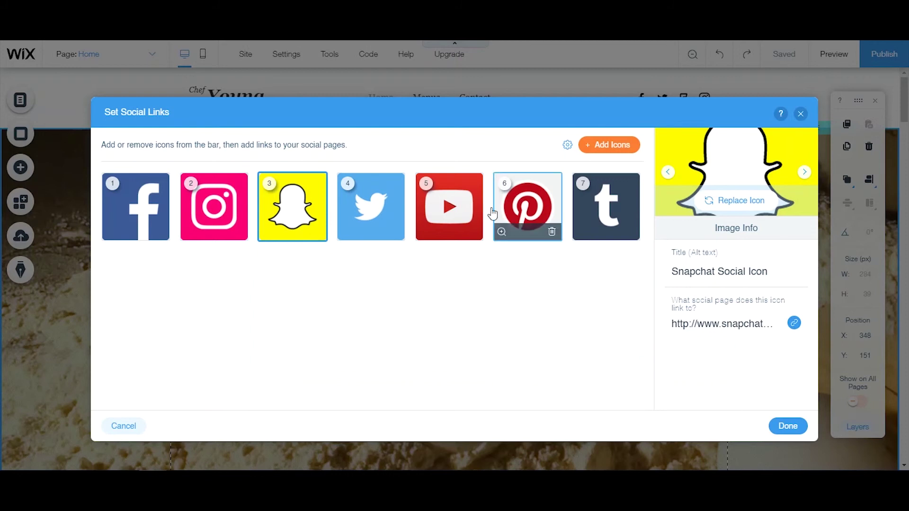
Delete the Tumblr icon and apply the social bar changes
{"action": "mouse_move", "coordinate": [445, 220]}
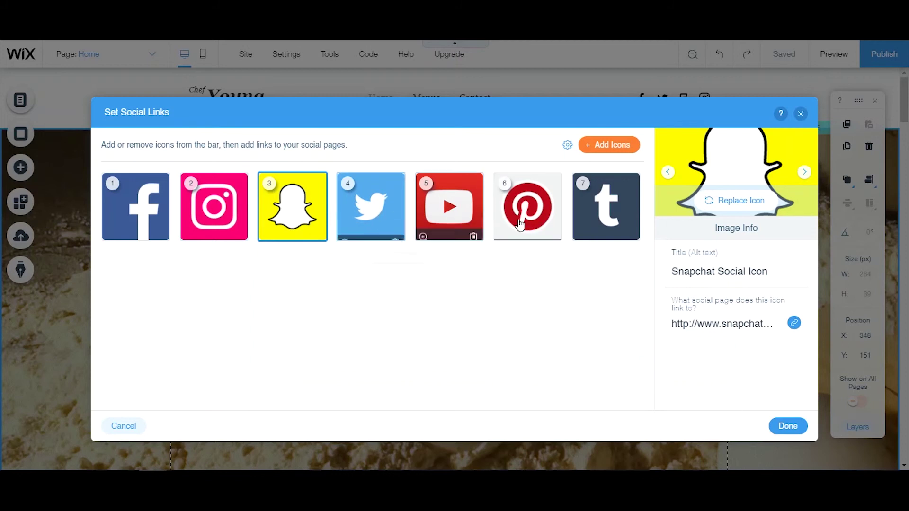
{"action": "mouse_move", "coordinate": [563, 238]}
{"action": "mouse_move", "coordinate": [631, 233]}
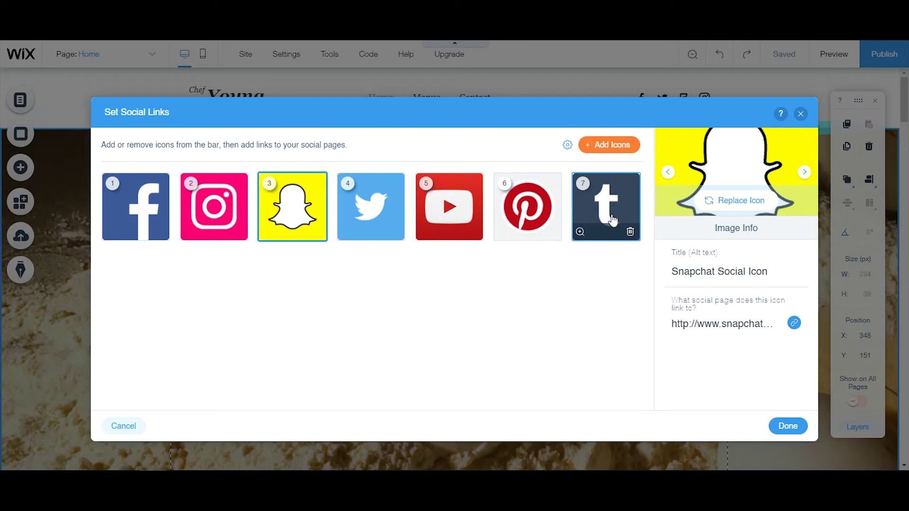
{"action": "left_click", "coordinate": [631, 232]}
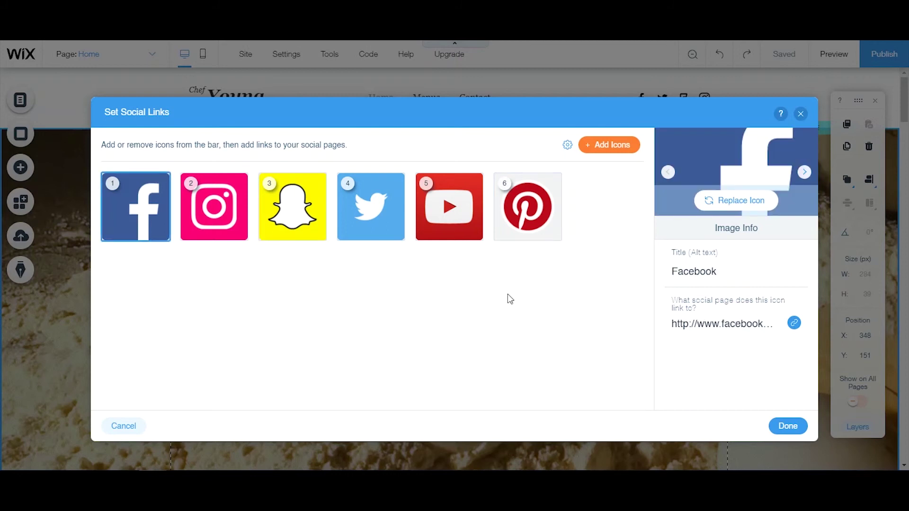
{"action": "left_click", "coordinate": [787, 426]}
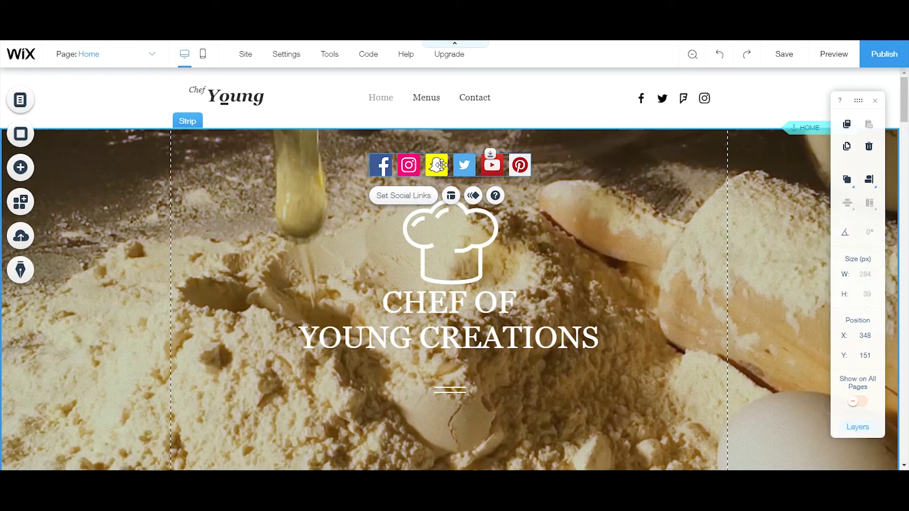
Nudge the social bar slightly higher and open its Layouts panel
{"action": "mouse_move", "coordinate": [439, 165]}
{"action": "left_mouse_down"}
{"action": "mouse_move", "coordinate": [363, 236]}
{"action": "mouse_move", "coordinate": [357, 181]}
{"action": "mouse_move", "coordinate": [454, 149]}
{"action": "mouse_move", "coordinate": [476, 156]}
{"action": "mouse_move", "coordinate": [429, 164]}
{"action": "left_mouse_up"}
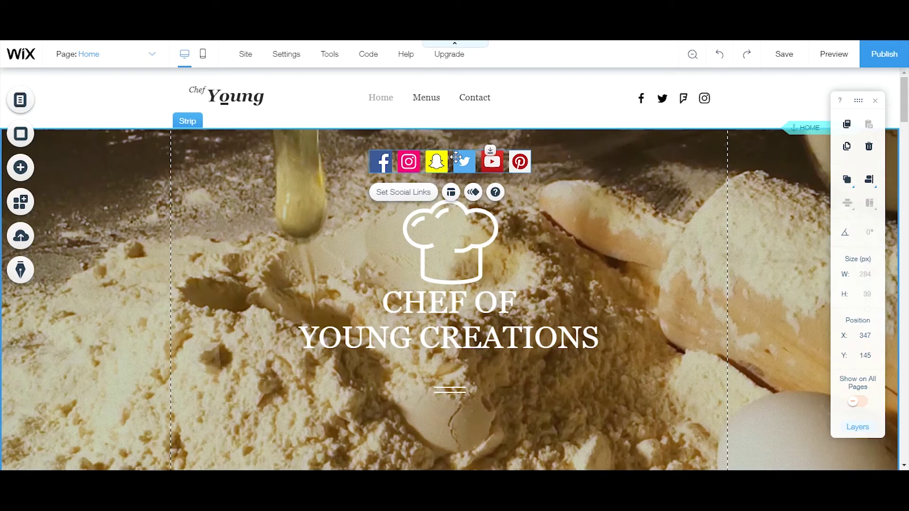
{"action": "left_click", "coordinate": [449, 193]}
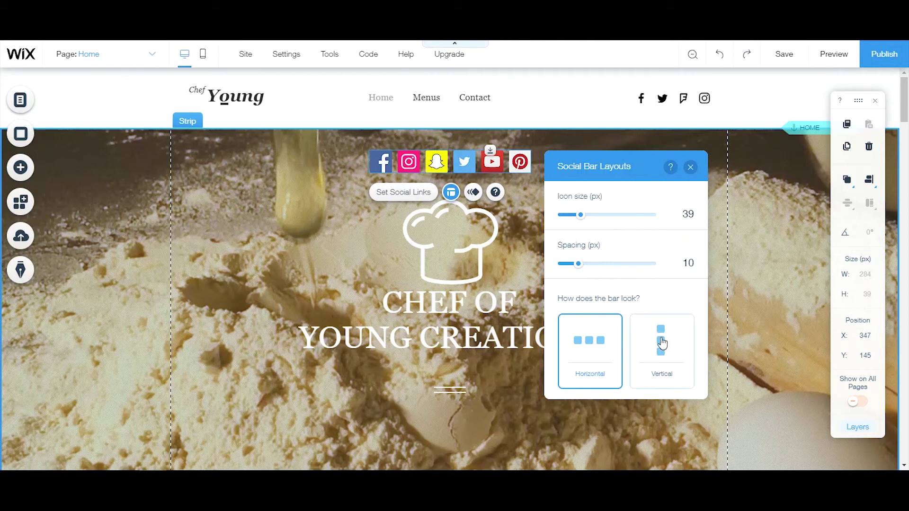
Stack the social bar icons vertically, widen their spacing, and shrink them to 26 px
{"action": "left_click", "coordinate": [662, 340]}
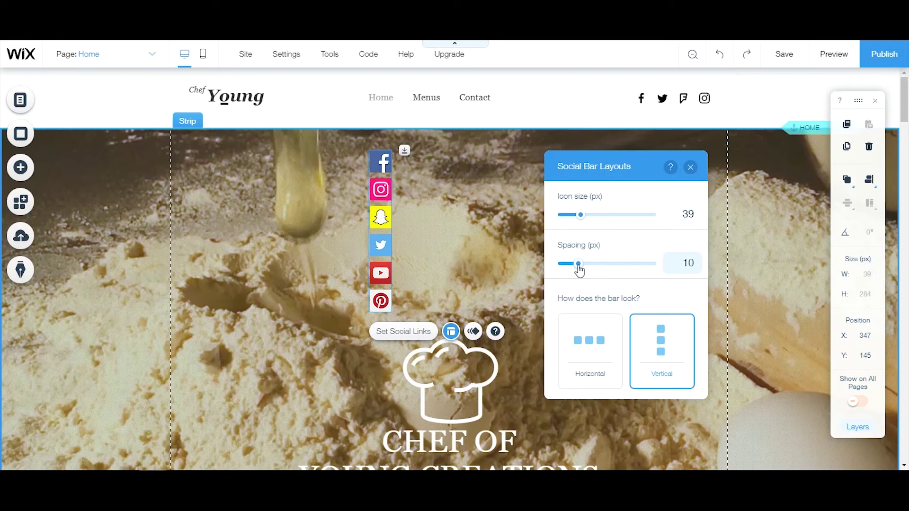
{"action": "left_click_drag", "start_coordinate": [578, 267], "coordinate": [624, 271]}
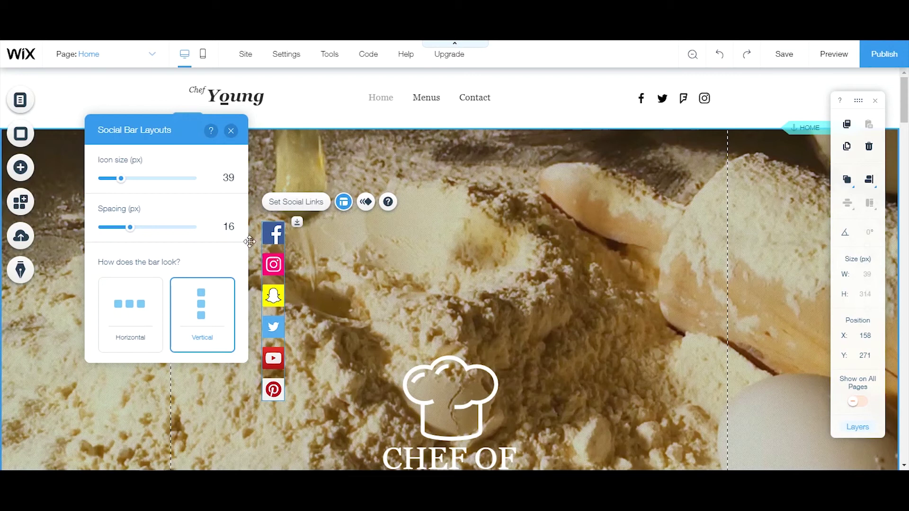
{"action": "left_click_drag", "start_coordinate": [121, 184], "coordinate": [112, 183]}
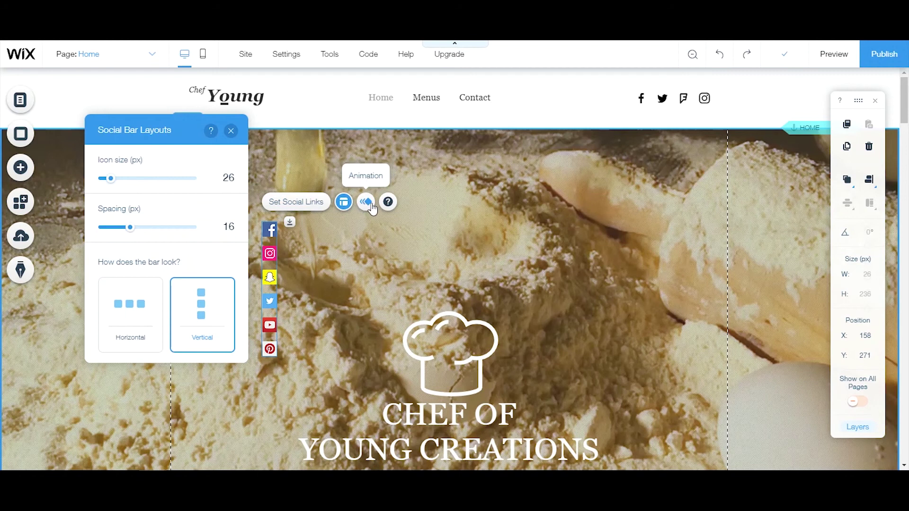
Dismiss the animation choices without picking one and bring up the social bar's context menu
{"action": "left_click", "coordinate": [370, 206]}
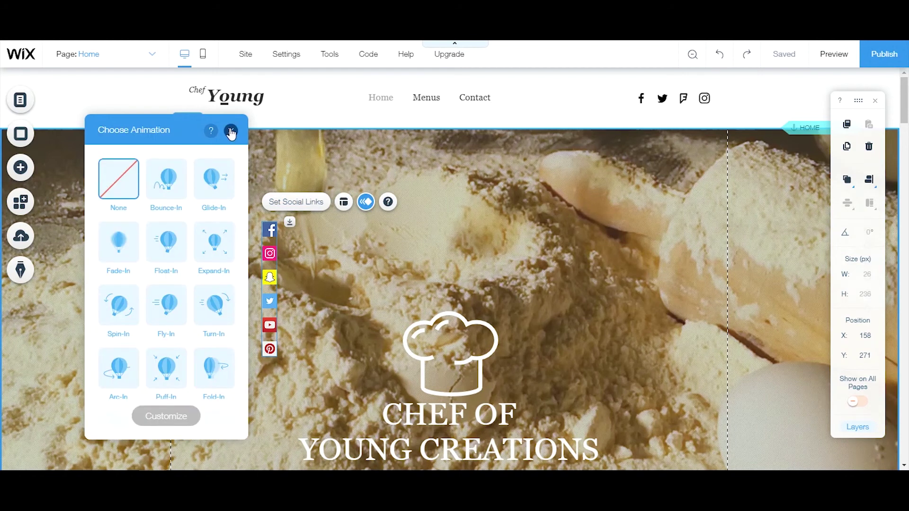
{"action": "left_click", "coordinate": [231, 132]}
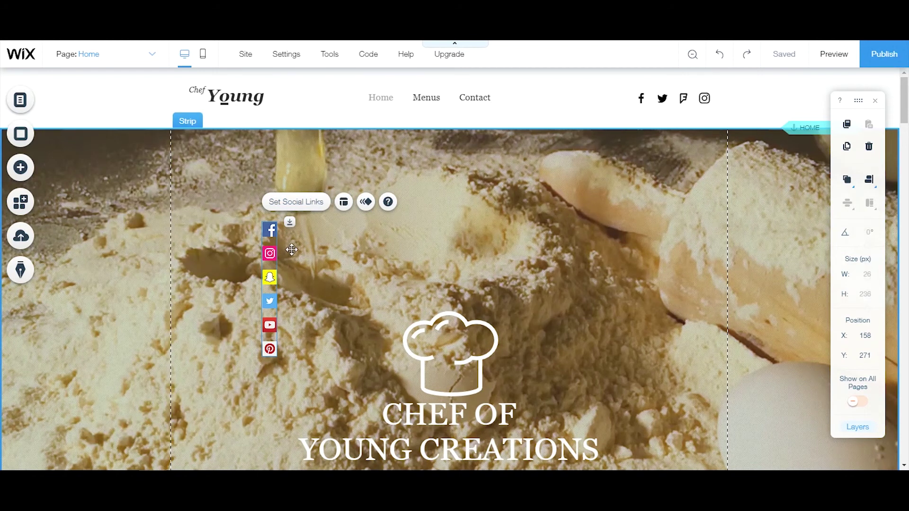
{"action": "right_click", "coordinate": [270, 273]}
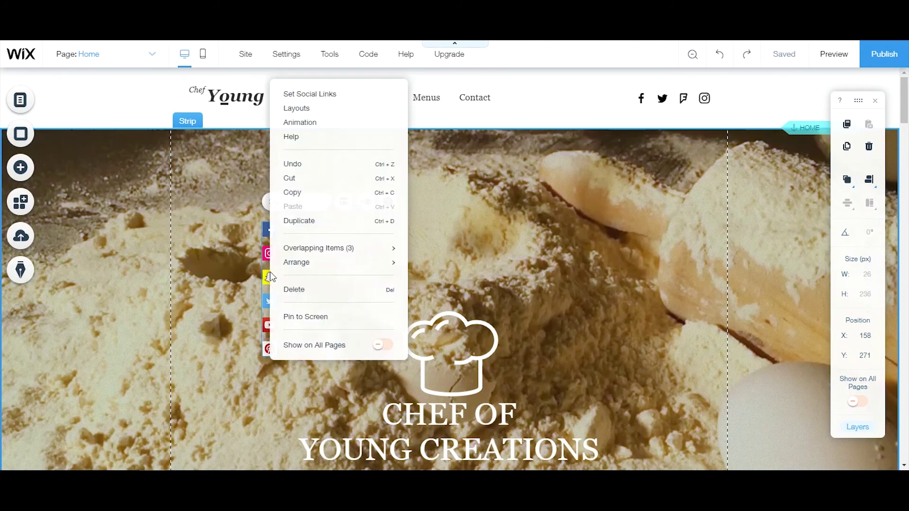
Pin the social bar to the screen's middle-left with a 67 px horizontal offset
{"action": "left_click", "coordinate": [306, 317]}
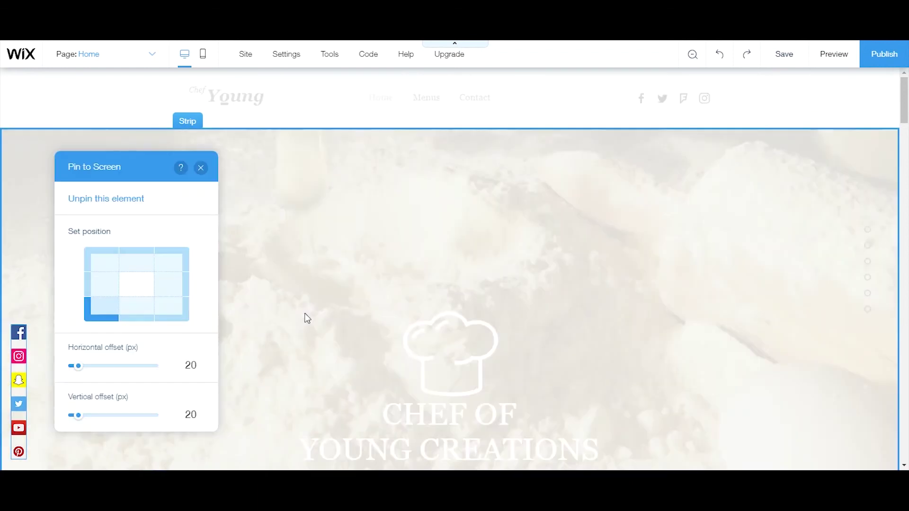
{"action": "left_click", "coordinate": [110, 290]}
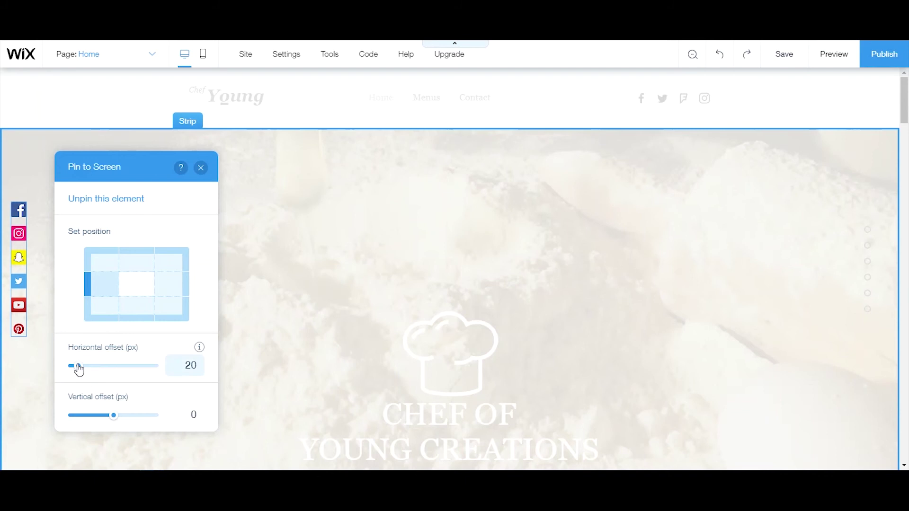
{"action": "left_click_drag", "start_coordinate": [81, 368], "coordinate": [92, 369]}
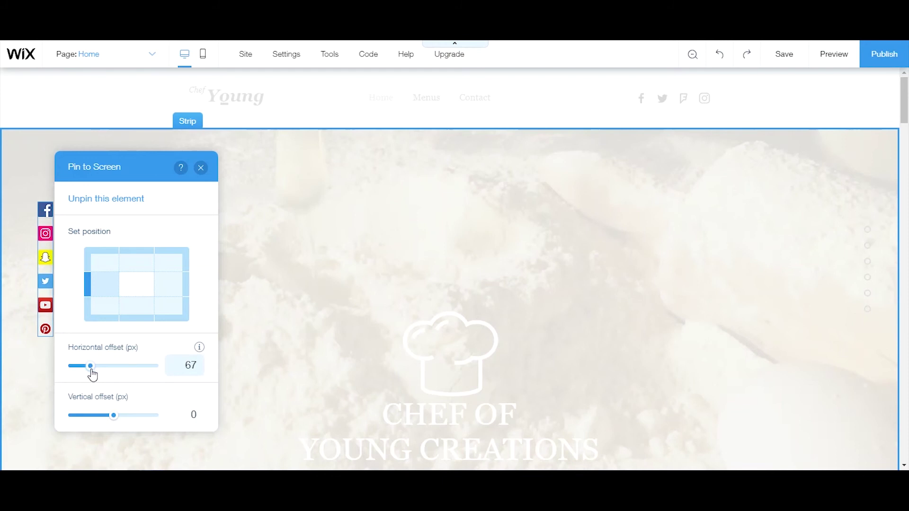
{"action": "left_click", "coordinate": [201, 169]}
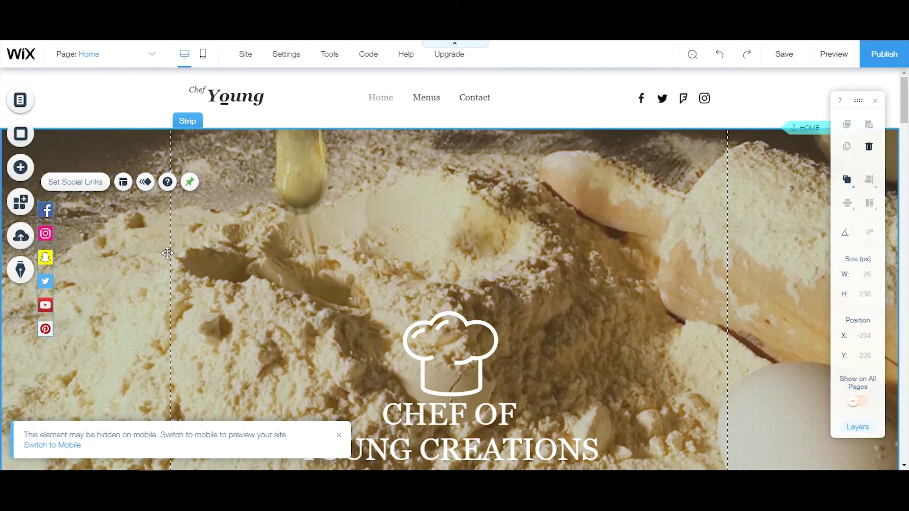
Scroll down to confirm the pinned bar stays left, save with Ctrl+S, then return to the top
{"action": "scroll", "coordinate": [251, 232], "scroll_direction": "down", "scroll_amount": 8}
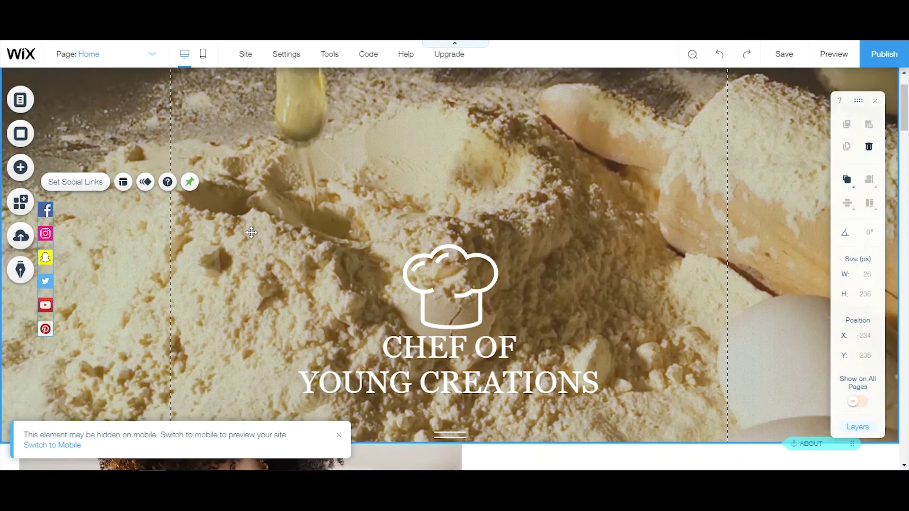
{"action": "scroll", "coordinate": [250, 231], "scroll_direction": "down", "scroll_amount": 4}
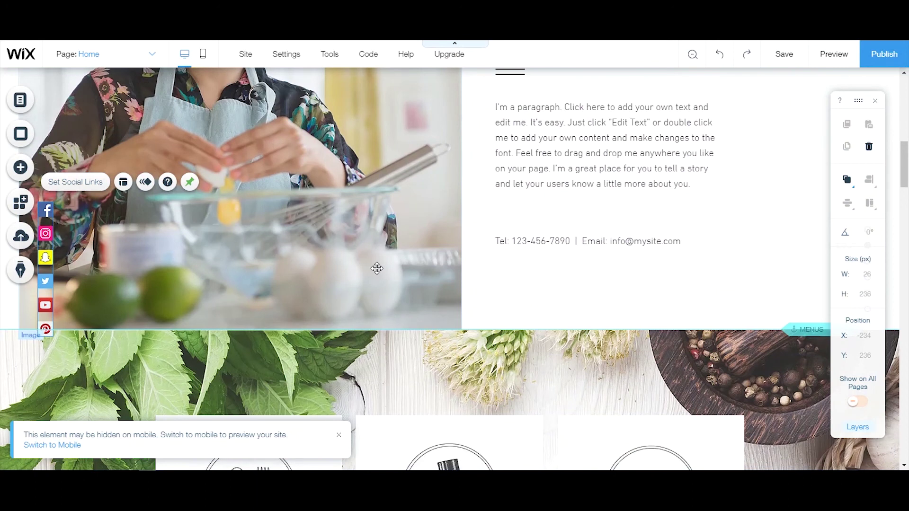
{"action": "scroll", "coordinate": [377, 266], "scroll_direction": "down", "scroll_amount": 4}
{"action": "scroll", "coordinate": [381, 266], "scroll_direction": "down", "scroll_amount": 3}
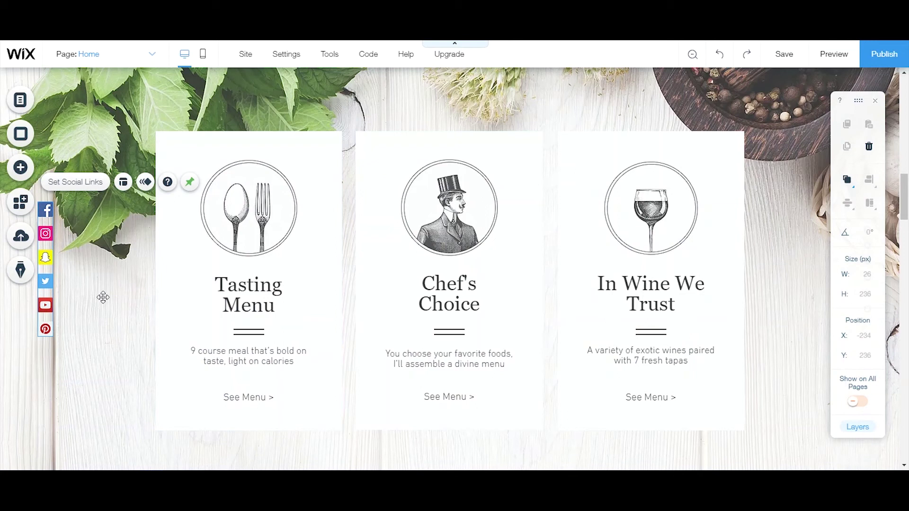
{"action": "key", "text": "ctrl+s"}
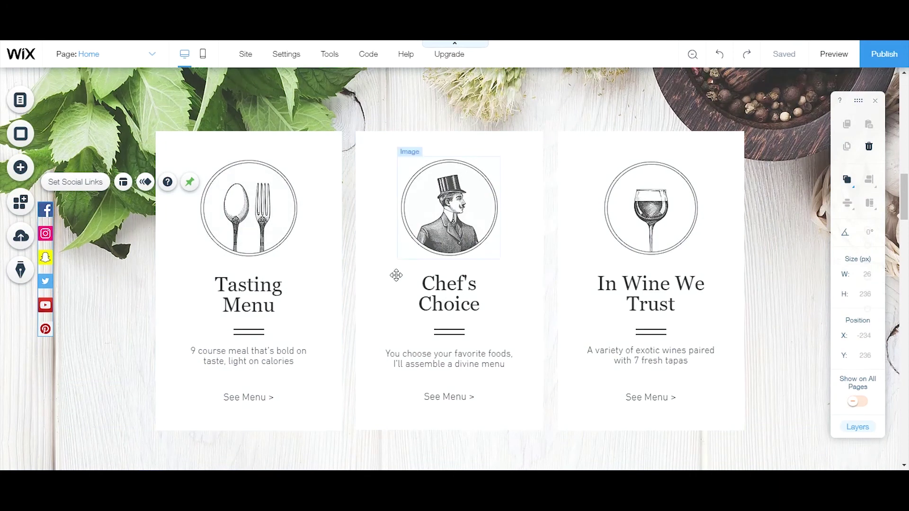
{"action": "scroll", "coordinate": [393, 274], "scroll_direction": "up", "scroll_amount": 8}
{"action": "scroll", "coordinate": [426, 274], "scroll_direction": "up", "scroll_amount": 5}
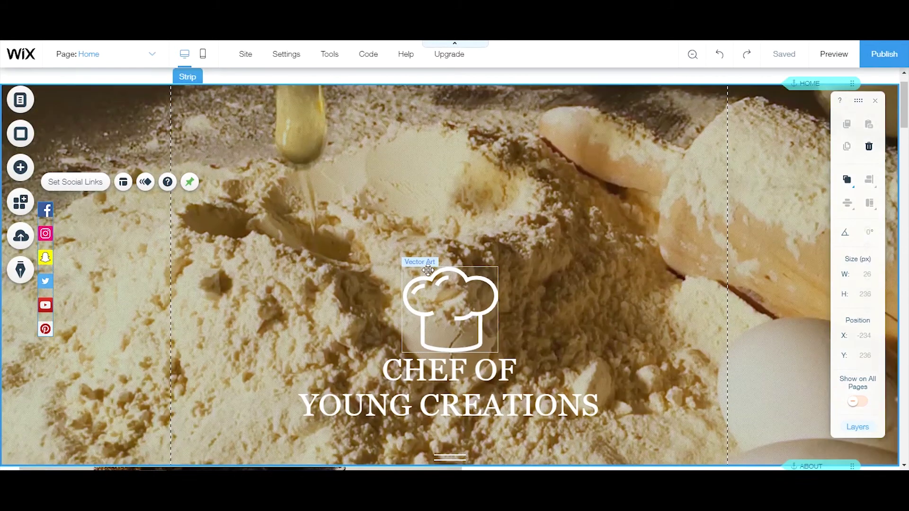
{"action": "scroll", "coordinate": [824, 57], "scroll_direction": "up", "scroll_amount": 1}
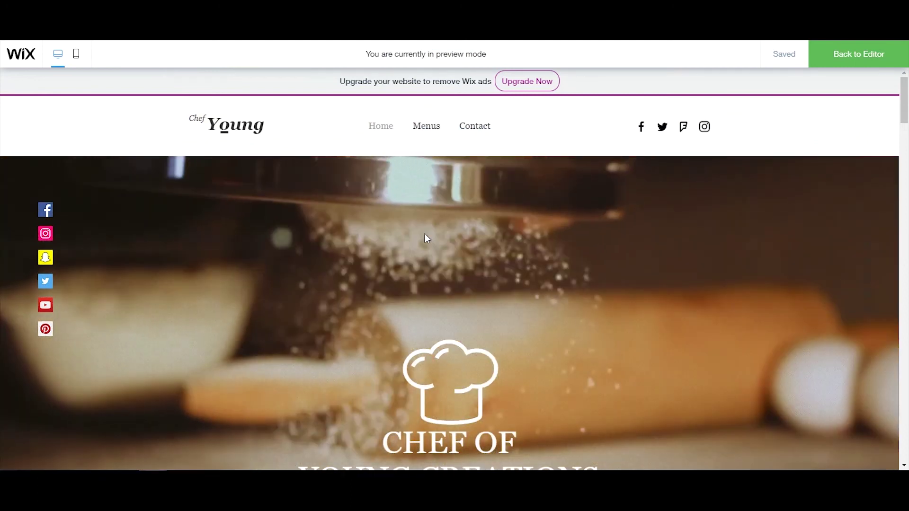
Scroll the preview past the hero, Meet The Chef, menu and Treaties sections, then follow the YouTube icon
{"action": "scroll", "coordinate": [425, 232], "scroll_direction": "down", "scroll_amount": 1}
{"action": "scroll", "coordinate": [259, 214], "scroll_direction": "down", "scroll_amount": 1}
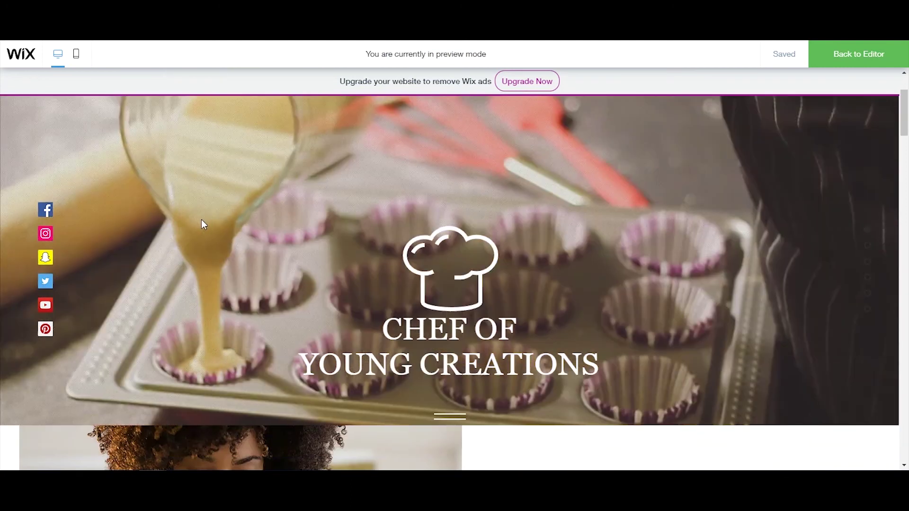
{"action": "scroll", "coordinate": [112, 221], "scroll_direction": "down", "scroll_amount": 1}
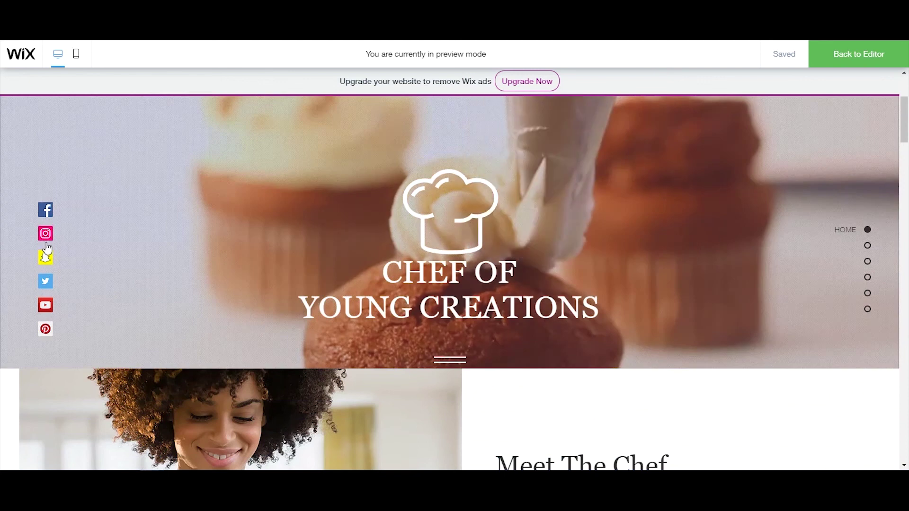
{"action": "scroll", "coordinate": [146, 246], "scroll_direction": "down", "scroll_amount": 10}
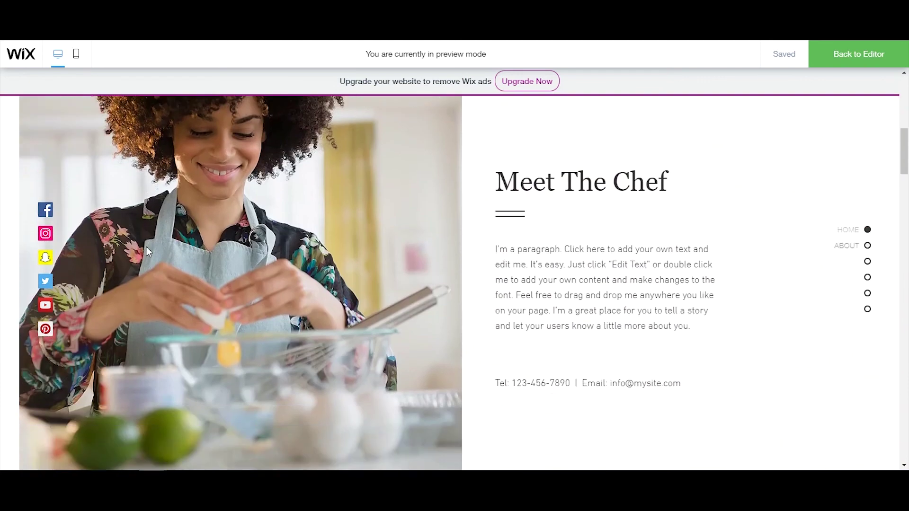
{"action": "scroll", "coordinate": [148, 252], "scroll_direction": "down", "scroll_amount": 8}
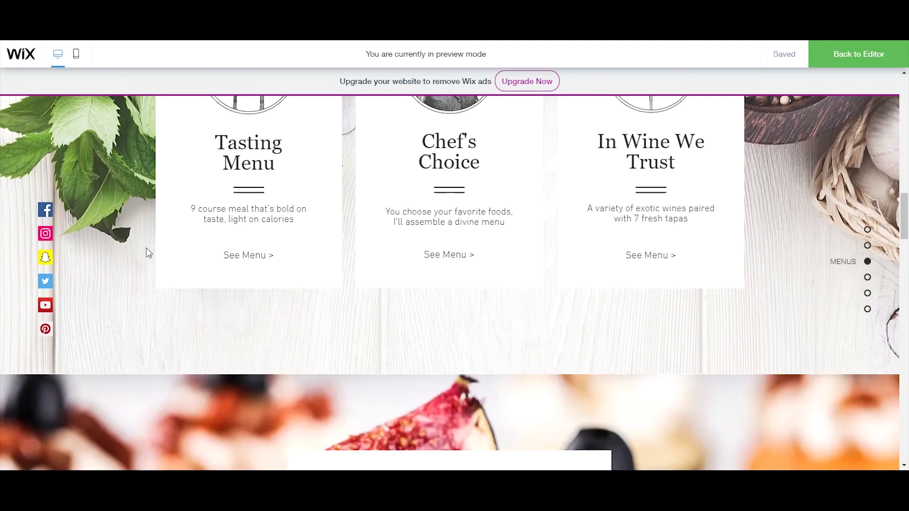
{"action": "scroll", "coordinate": [146, 248], "scroll_direction": "down", "scroll_amount": 3}
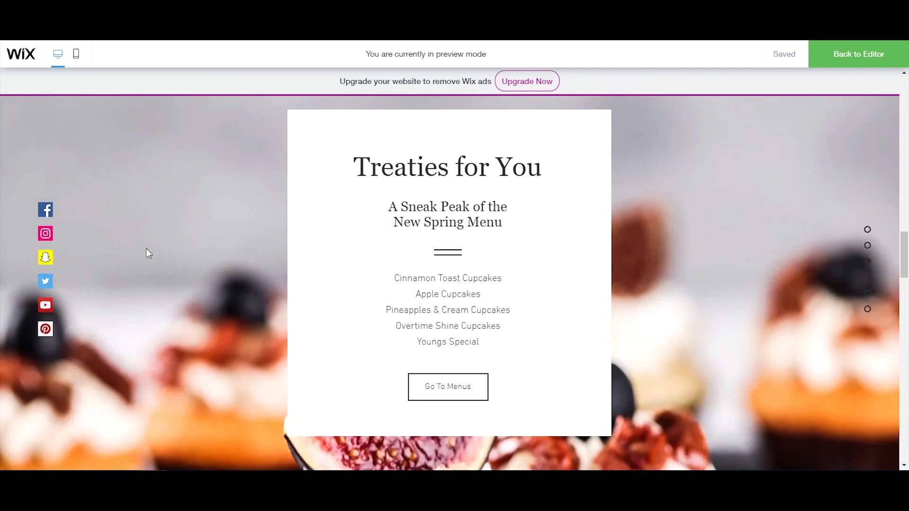
{"action": "left_click", "coordinate": [44, 307]}
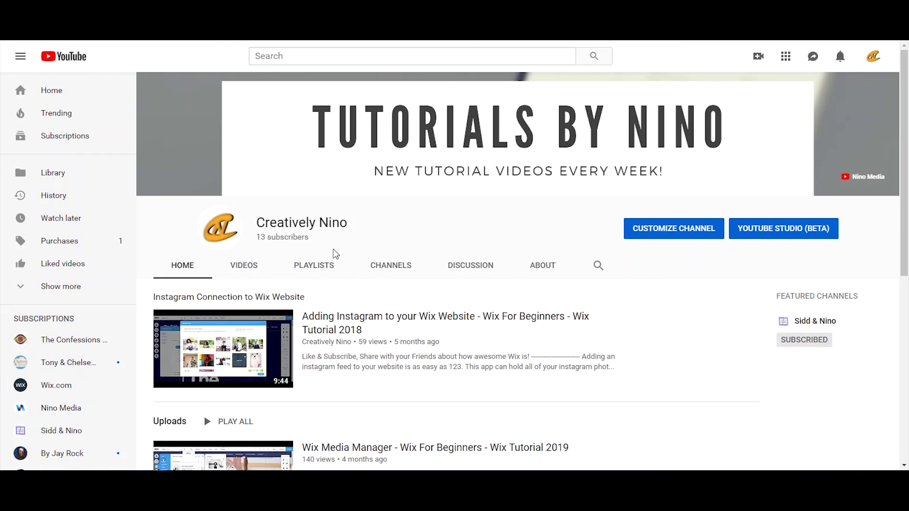
Scroll down through the linked YouTube channel's Wix tutorial videos and back up
{"action": "scroll", "coordinate": [331, 251], "scroll_direction": "down", "scroll_amount": 1}
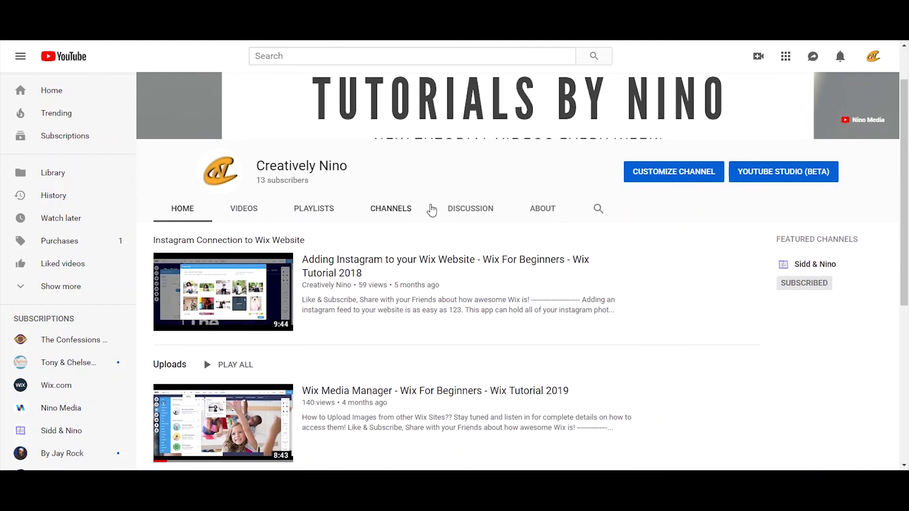
{"action": "scroll", "coordinate": [362, 225], "scroll_direction": "down", "scroll_amount": 1}
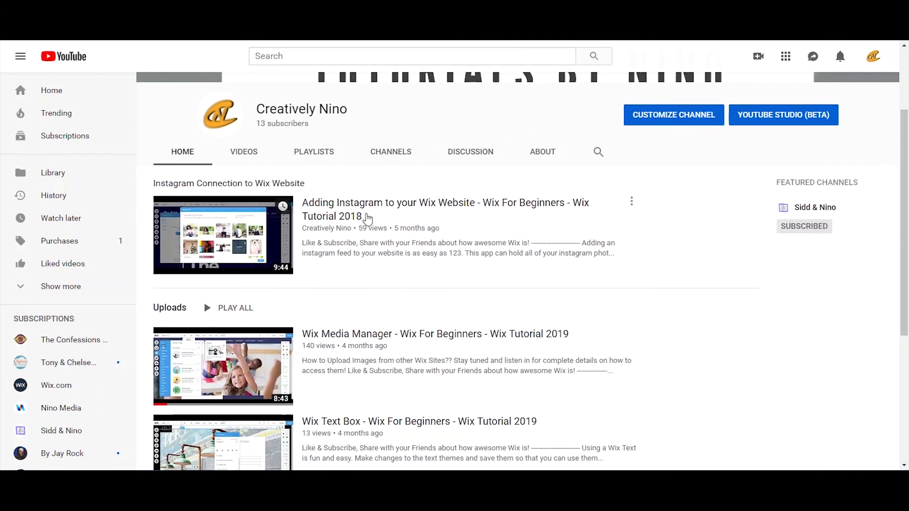
{"action": "scroll", "coordinate": [366, 208], "scroll_direction": "down", "scroll_amount": 2}
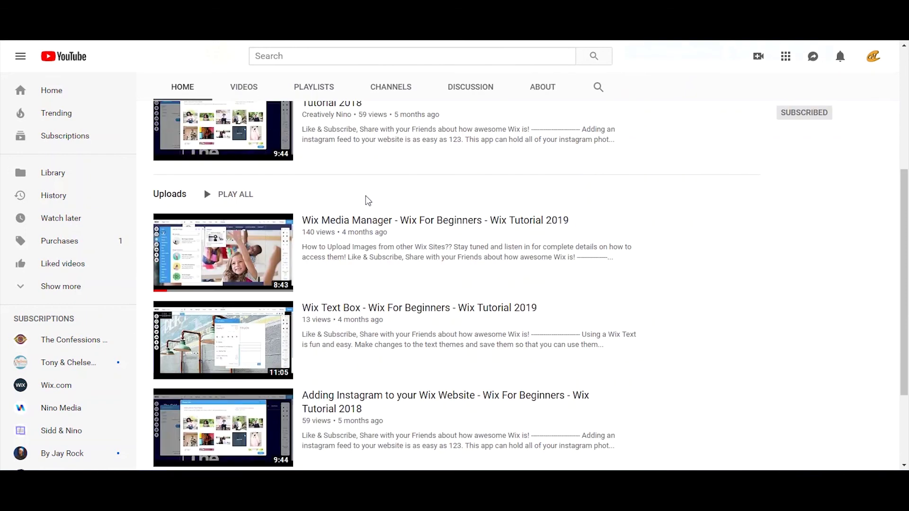
{"action": "scroll", "coordinate": [375, 201], "scroll_direction": "up", "scroll_amount": 1}
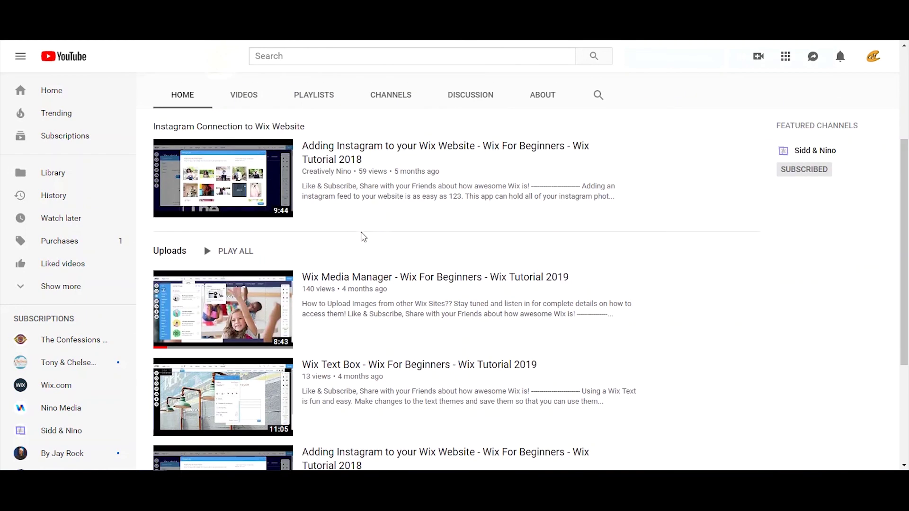
{"action": "scroll", "coordinate": [362, 237], "scroll_direction": "up", "scroll_amount": 1}
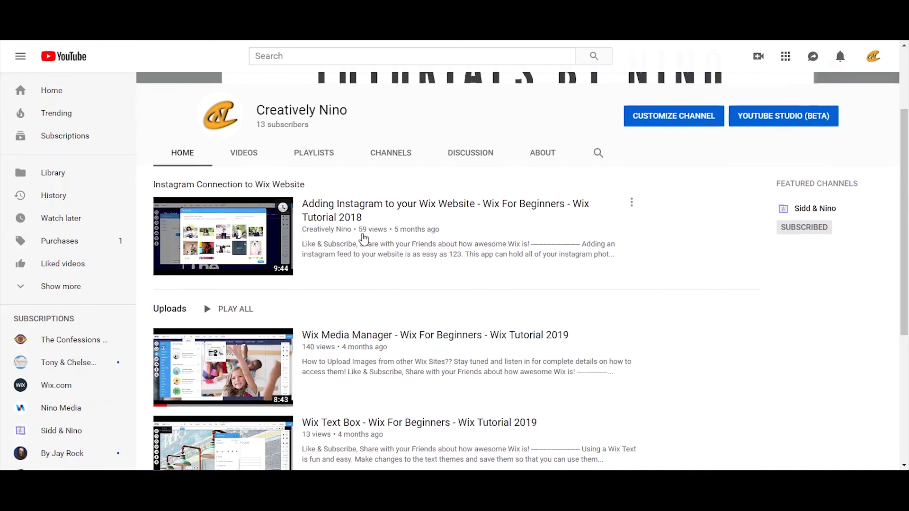
{"action": "scroll", "coordinate": [376, 238], "scroll_direction": "up", "scroll_amount": 2}
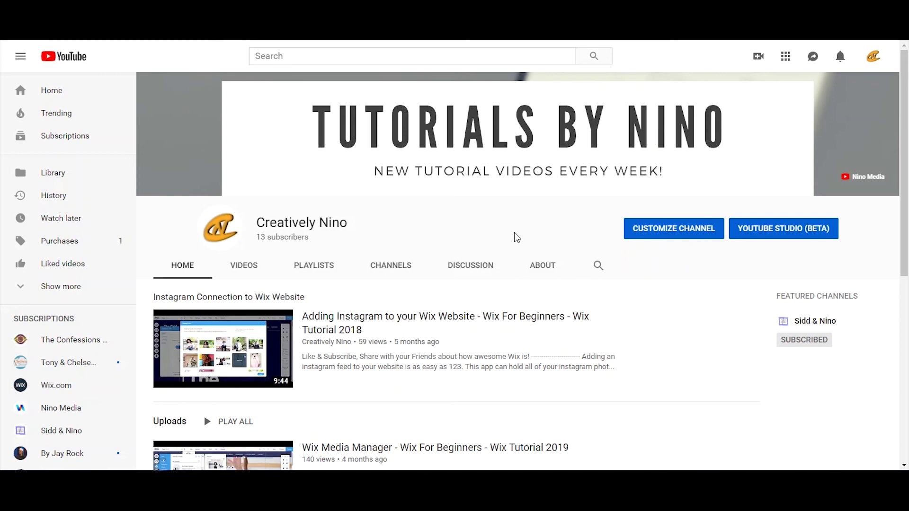